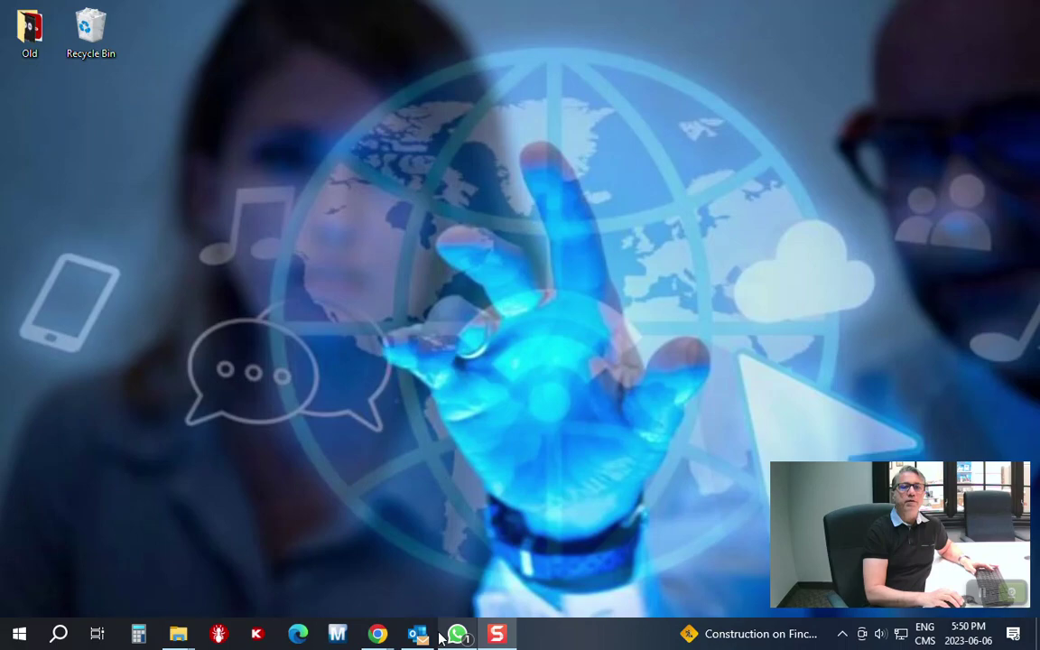
# Launch LoraMessenger from the Release230605 folder
pyautogui.click(191, 639)
pyautogui.click(113, 524)
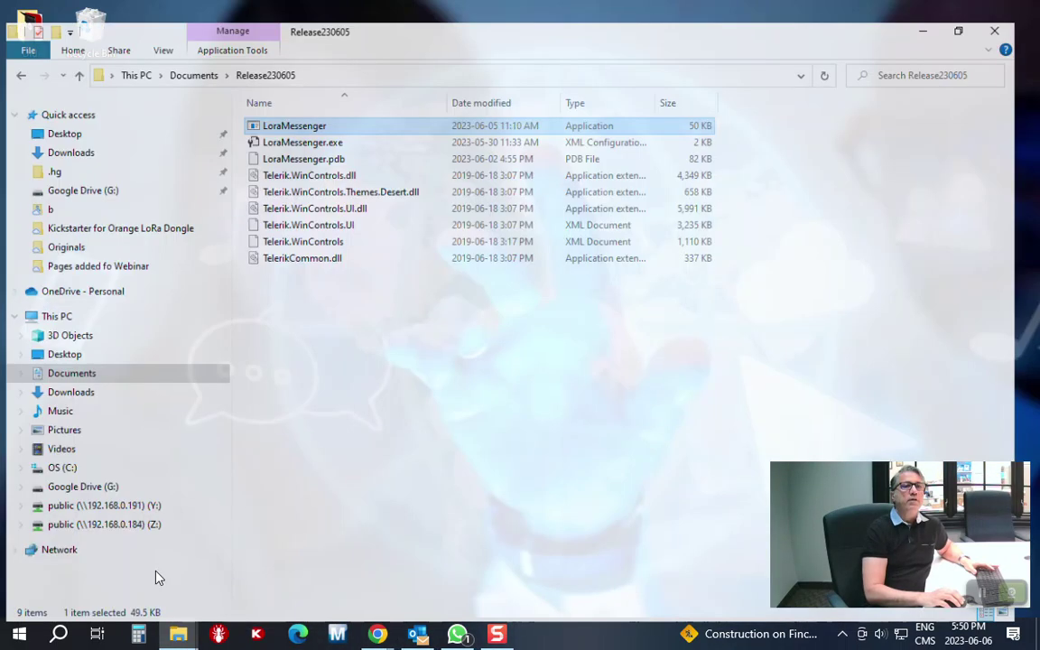
pyautogui.doubleClick(299, 108)
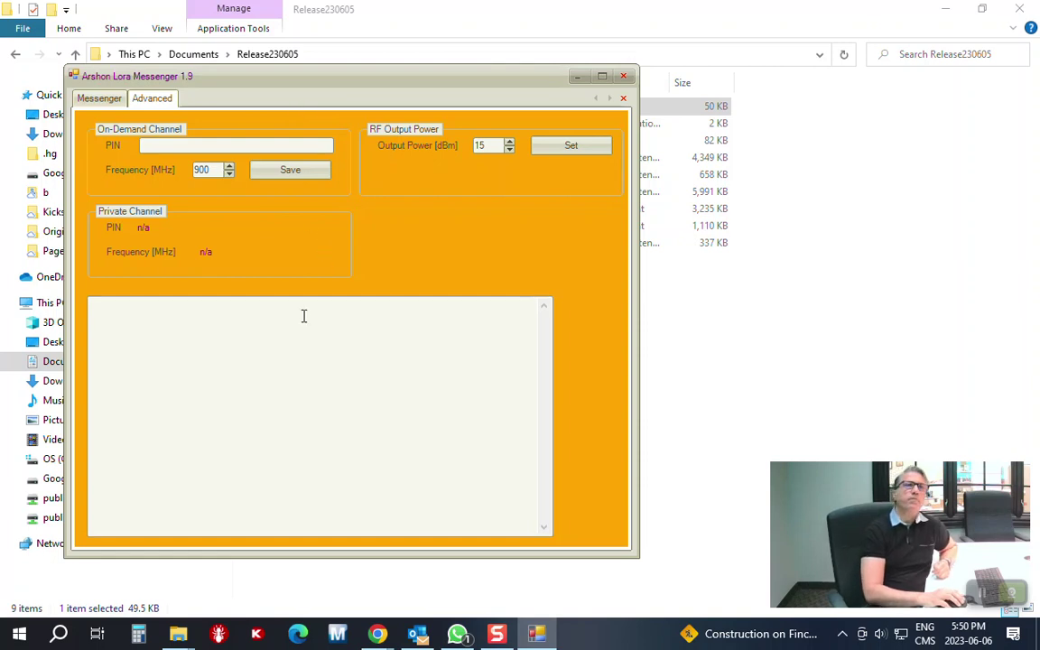
# Open serial port COM3 in the Messenger view, dismissing the dongle-not-responding error, until configuration finishes
pyautogui.click(102, 100)
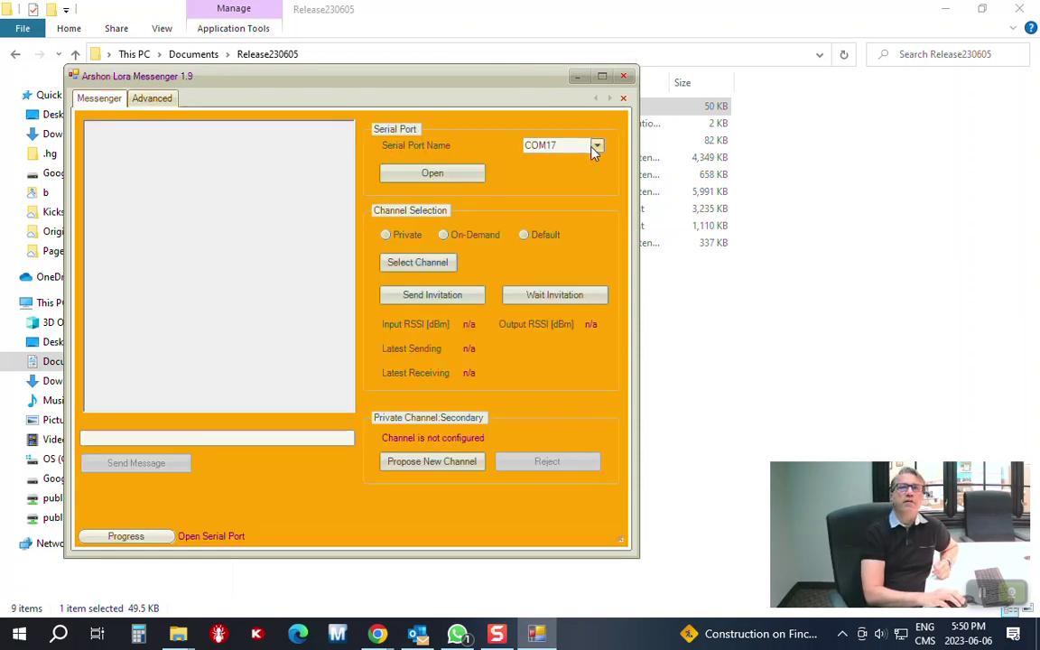
pyautogui.click(595, 147)
pyautogui.click(555, 222)
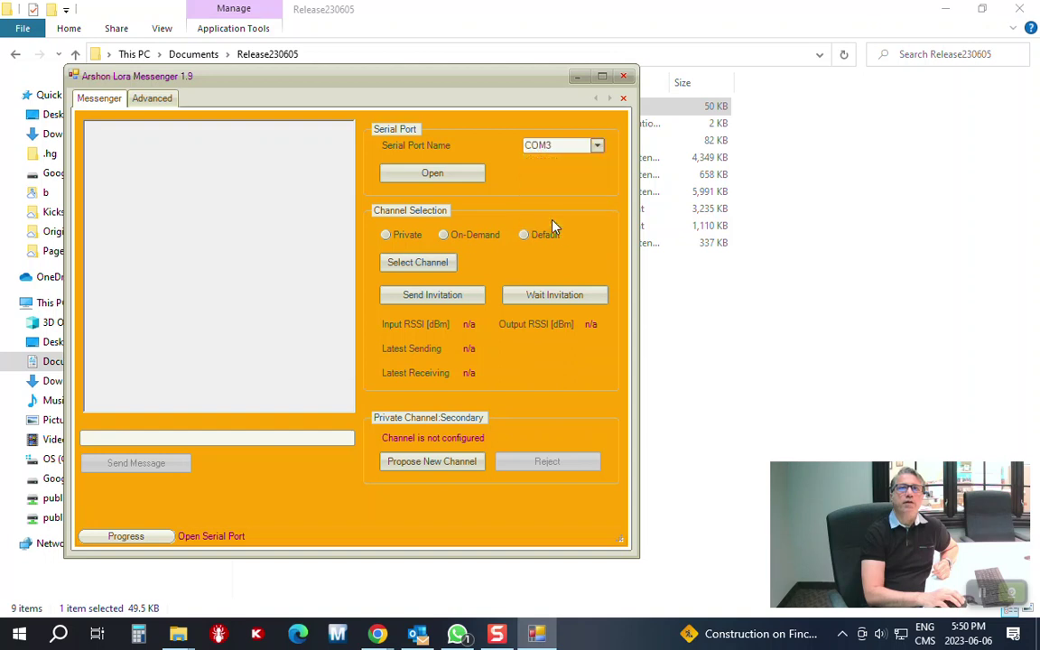
pyautogui.click(426, 175)
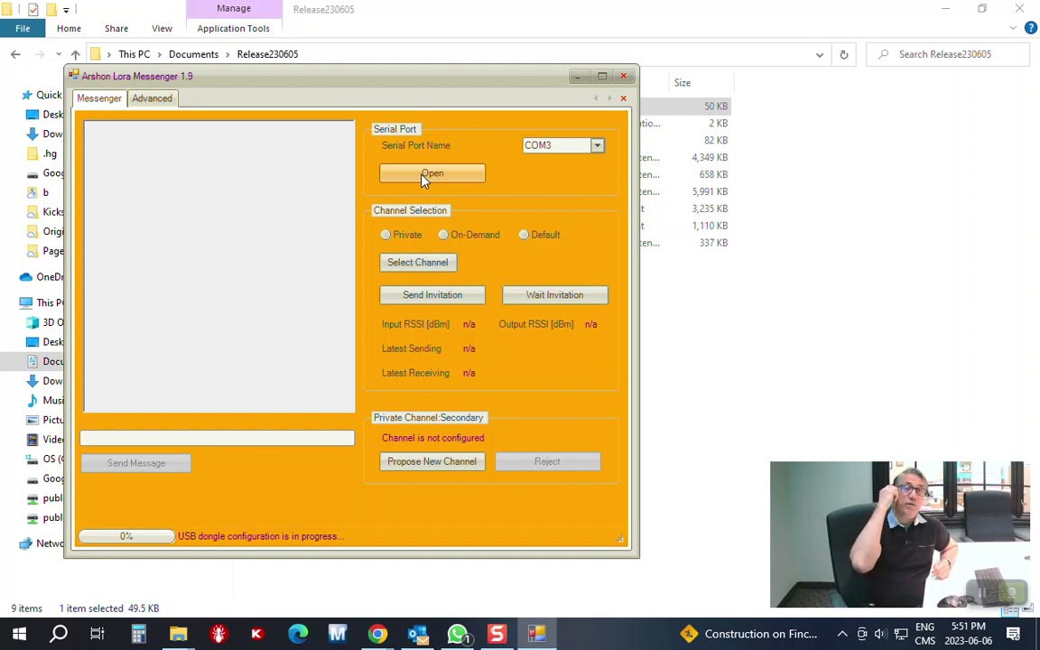
pyautogui.click(424, 174)
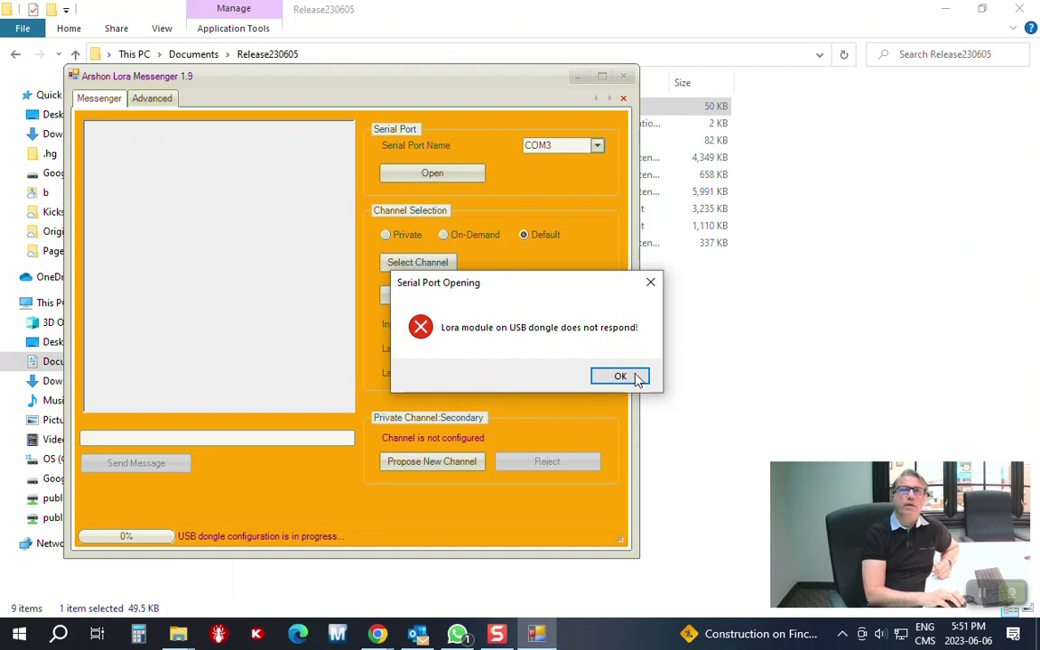
pyautogui.click(630, 374)
pyautogui.click(430, 179)
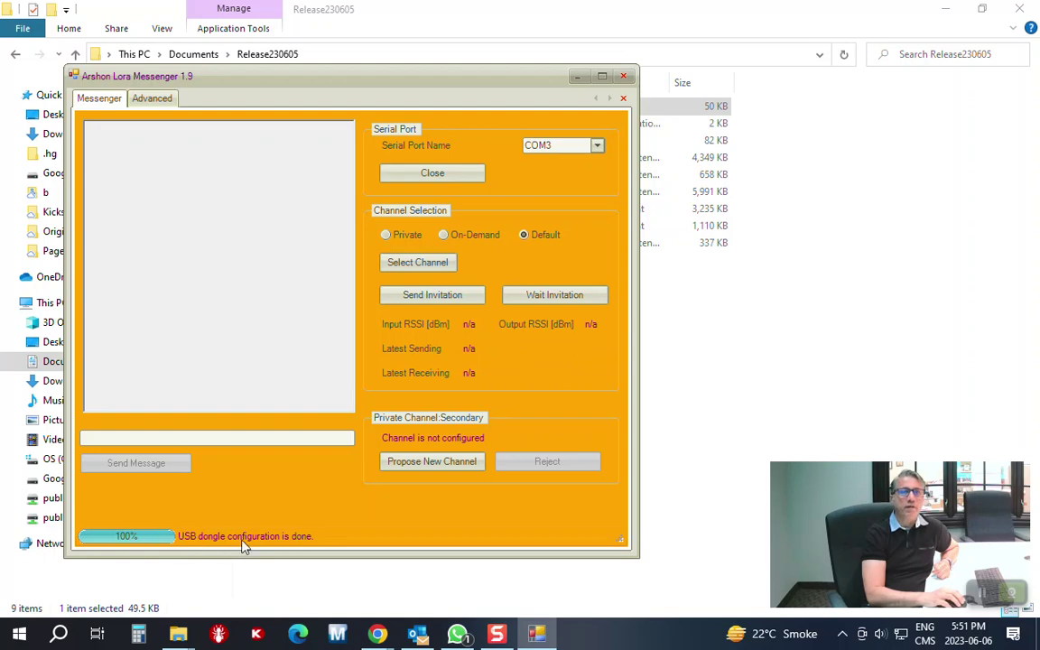
# Open serial port COM4 in the remote messenger through the RemotePC session
pyautogui.moveTo(377, 633)
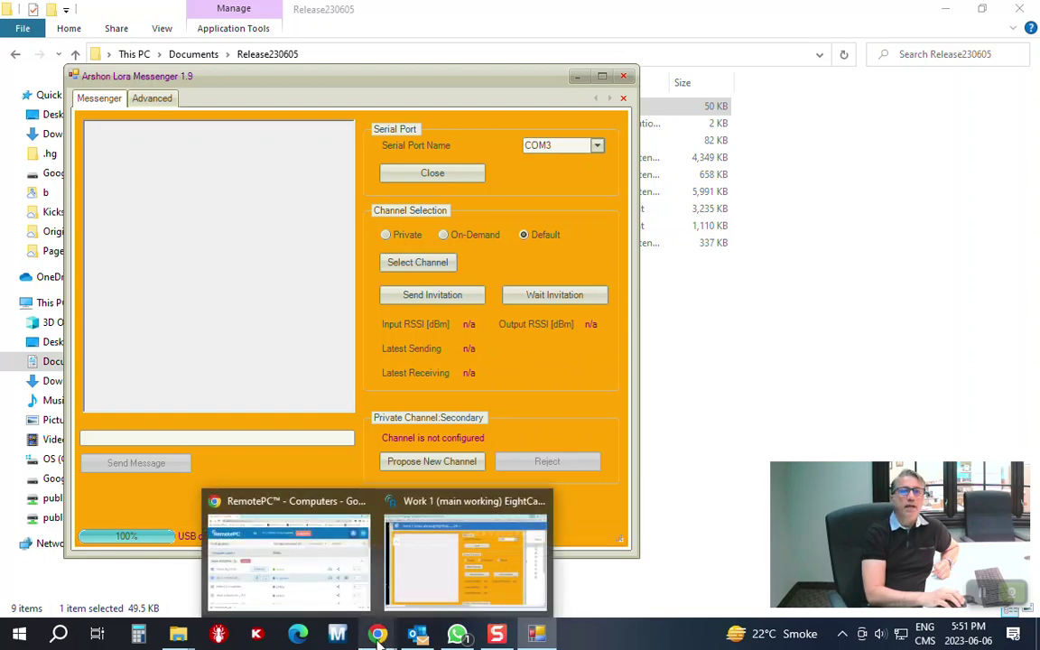
pyautogui.click(406, 603)
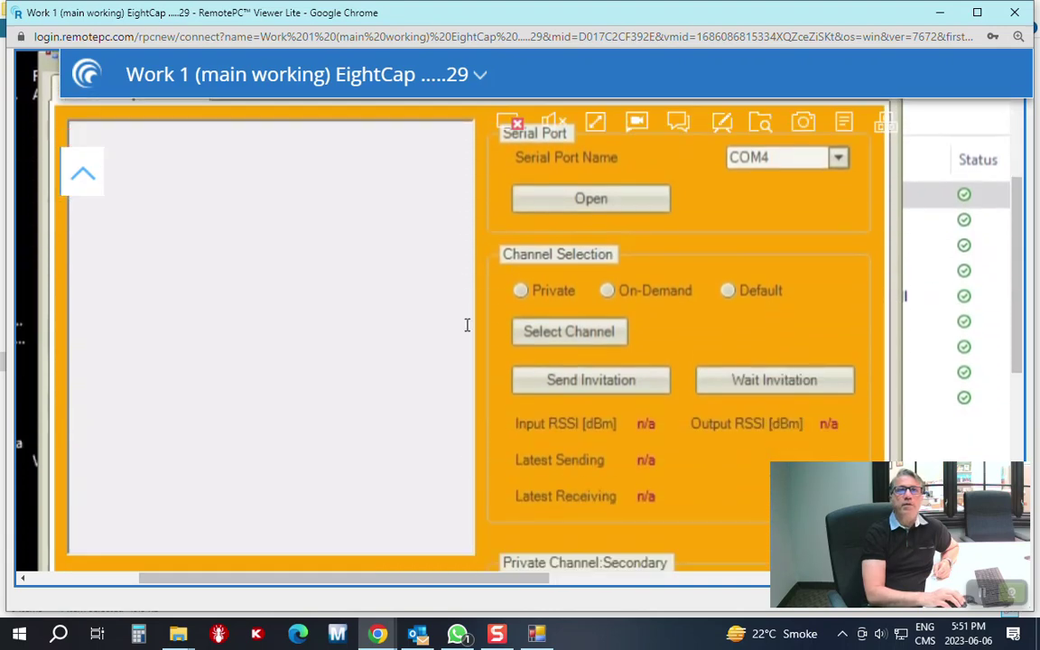
pyautogui.scroll(1, 456, 334)
pyautogui.click(839, 159)
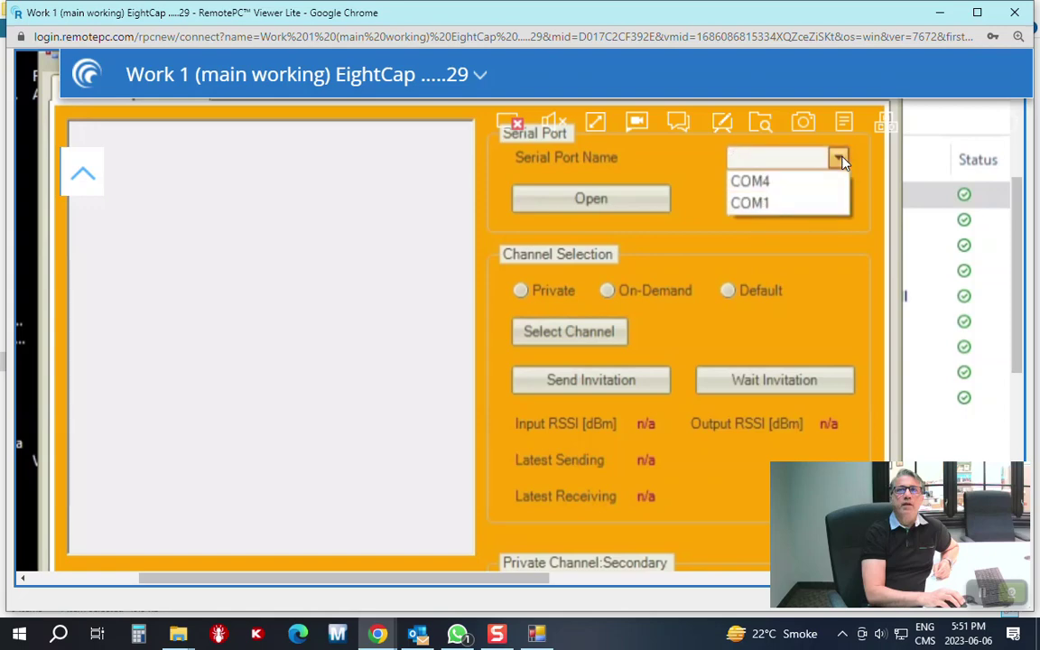
pyautogui.click(763, 183)
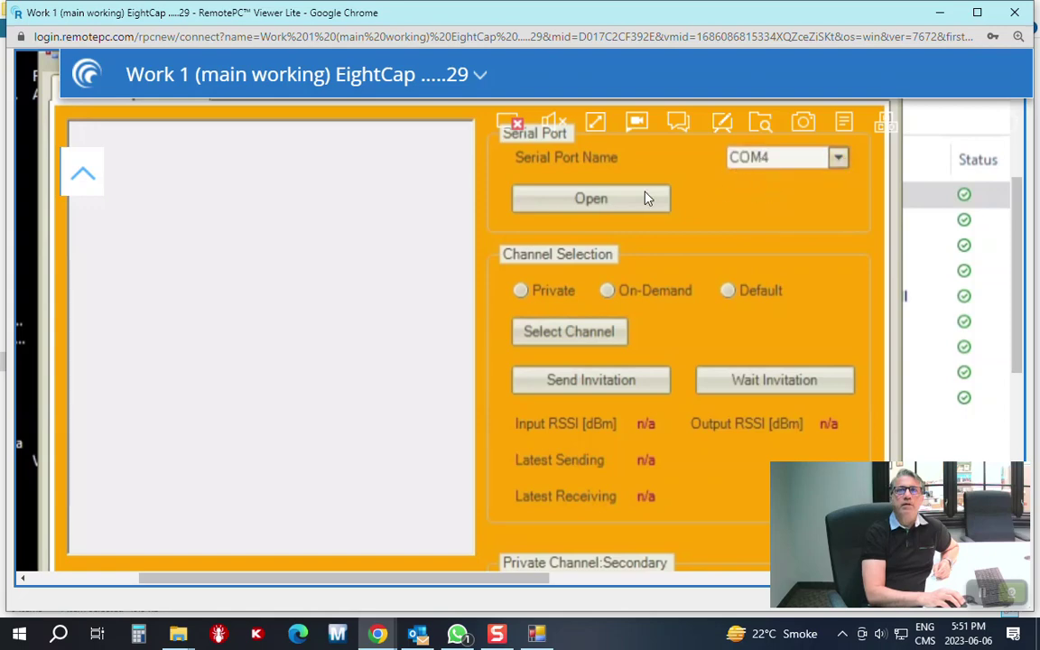
pyautogui.click(585, 202)
pyautogui.scroll(-3, 578, 307)
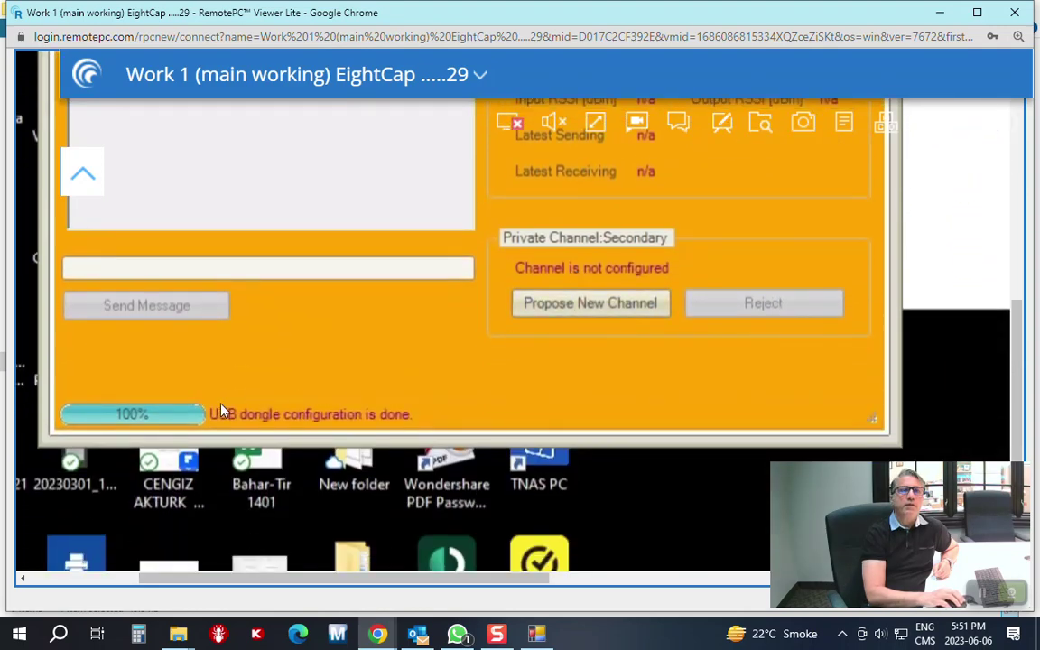
pyautogui.scroll(1, 407, 402)
pyautogui.scroll(1, 431, 397)
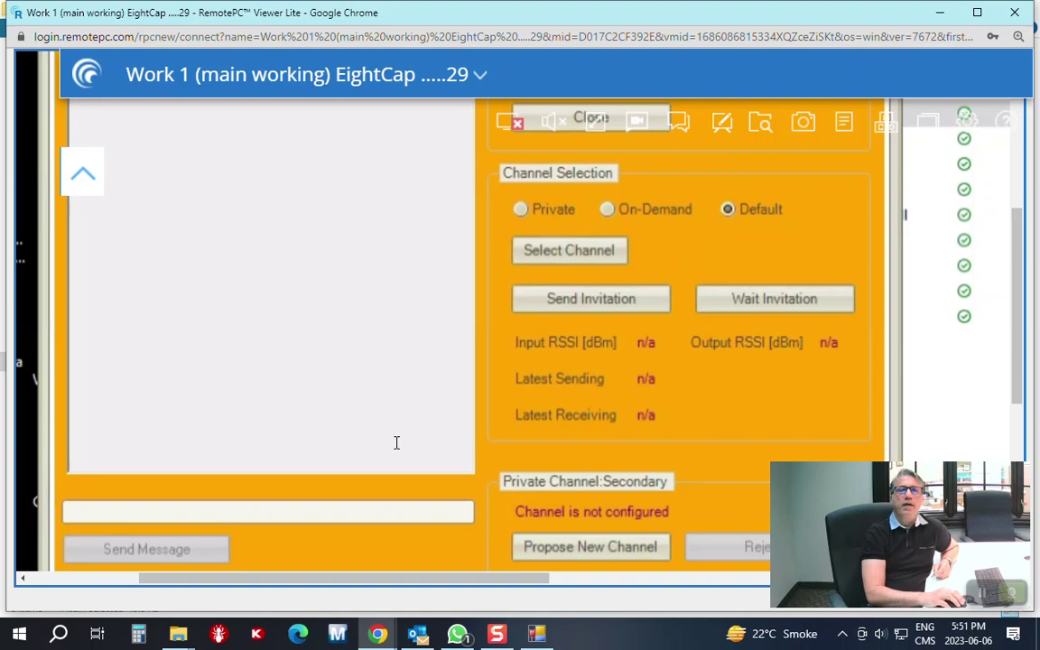
# Send a channel invitation and confirm RSSI readings (input -52, output -60) appear
pyautogui.click(536, 636)
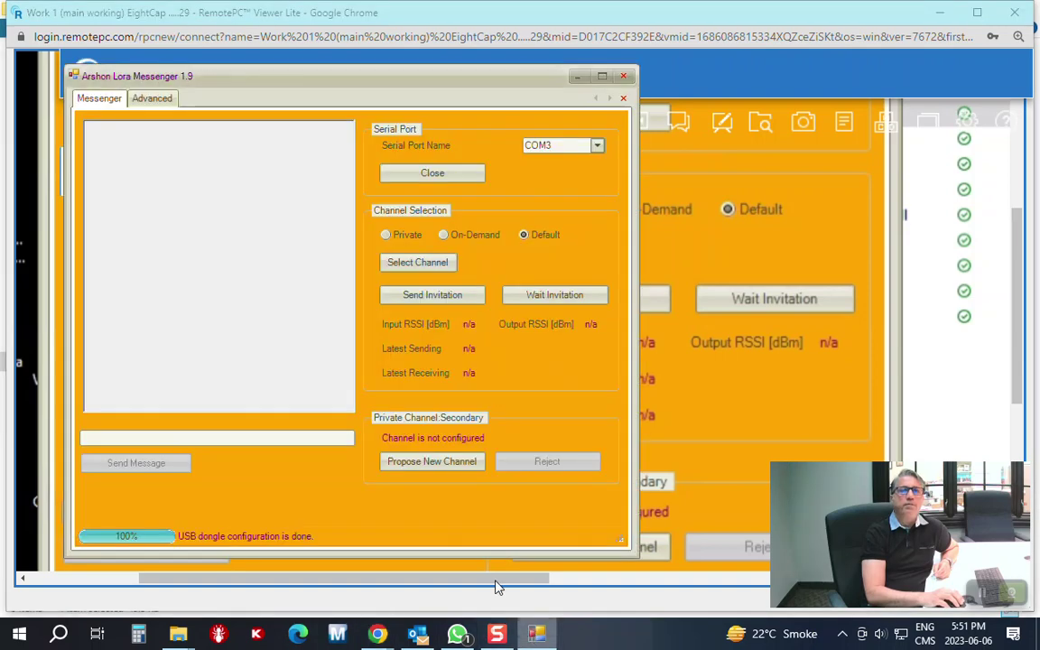
pyautogui.click(432, 298)
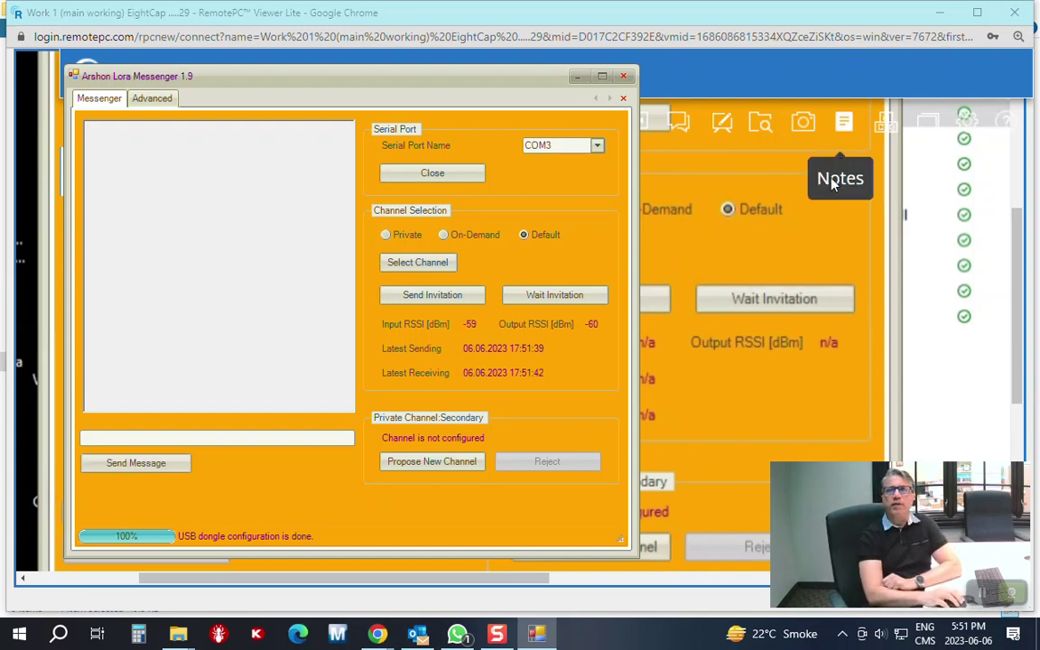
pyautogui.click(766, 298)
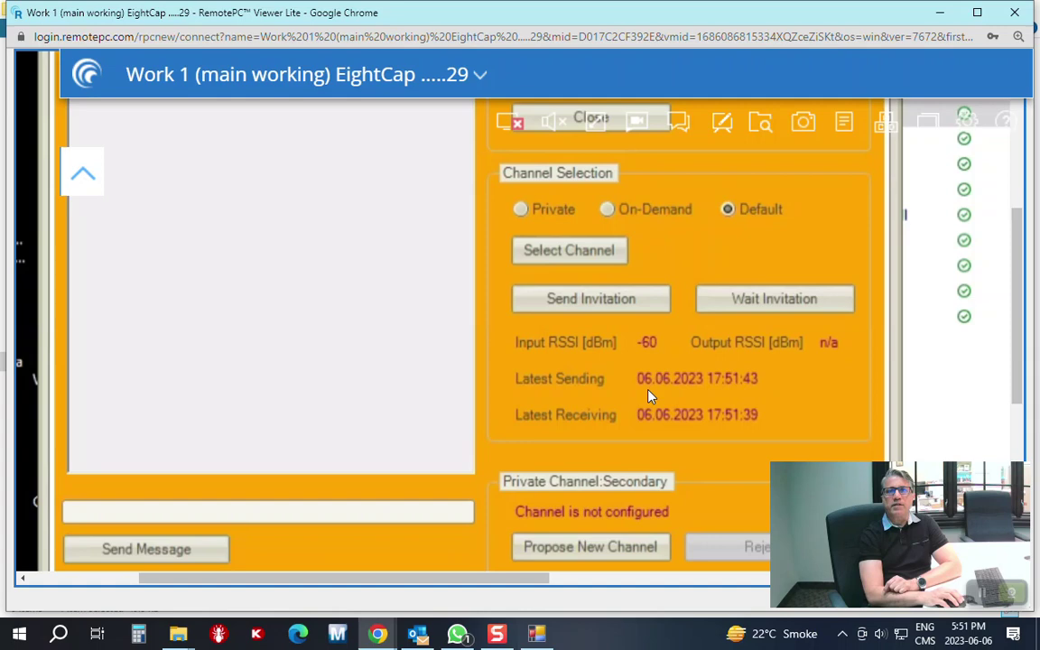
pyautogui.click(537, 632)
pyautogui.moveTo(415, 88)
pyautogui.mouseDown()
pyautogui.moveTo(332, 77)
pyautogui.moveTo(359, 94)
pyautogui.mouseUp()
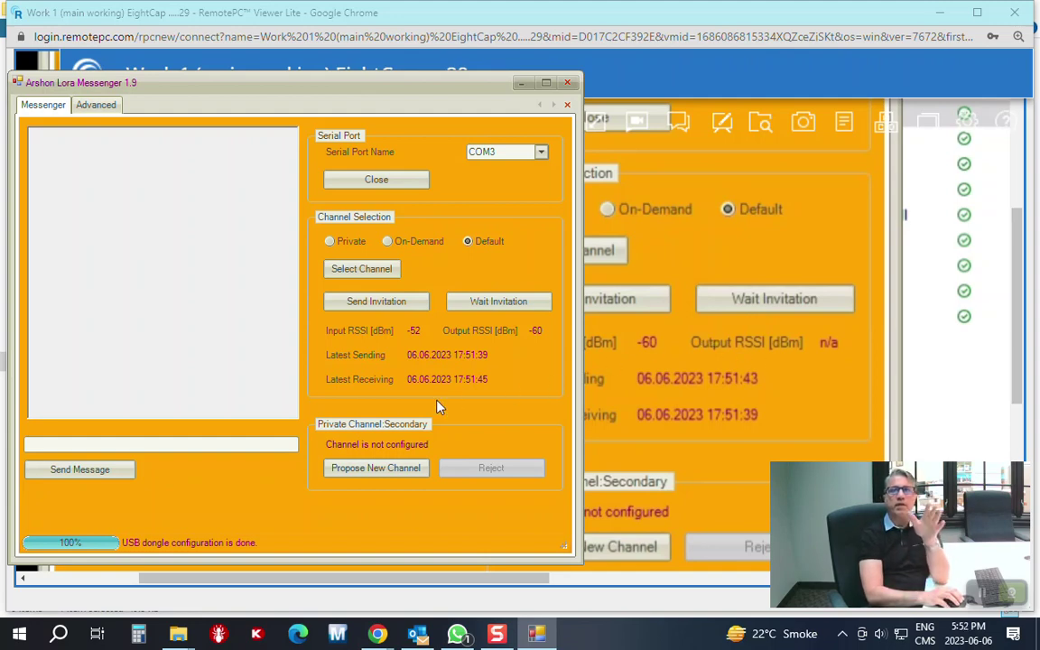
# Send 'Hello' from the local messenger, then view the remote session
pyautogui.click(209, 444)
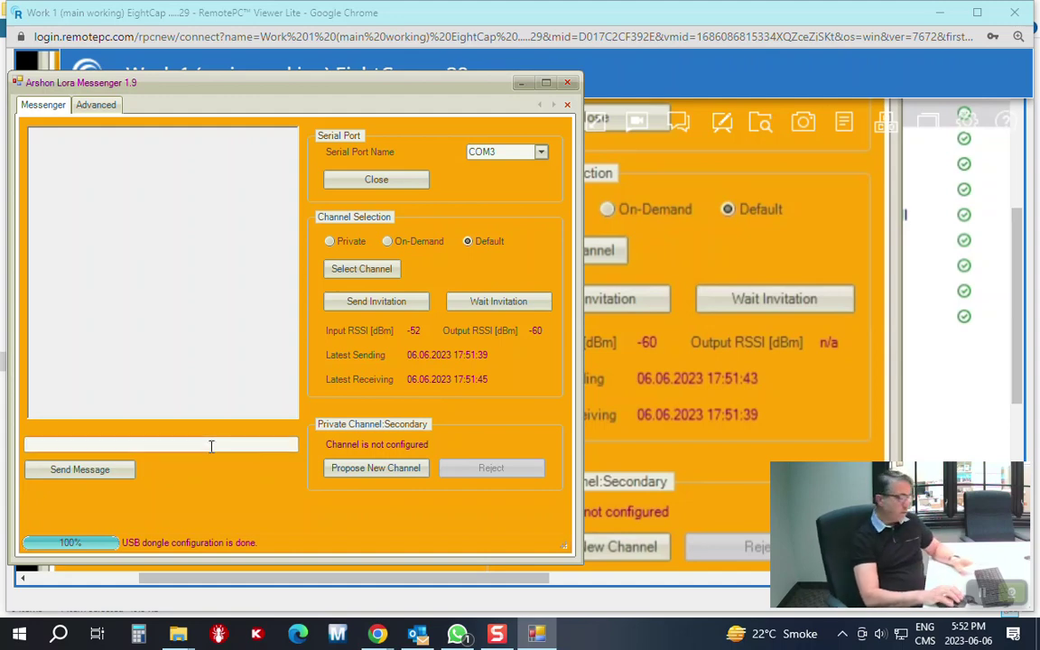
pyautogui.write('HEllo')
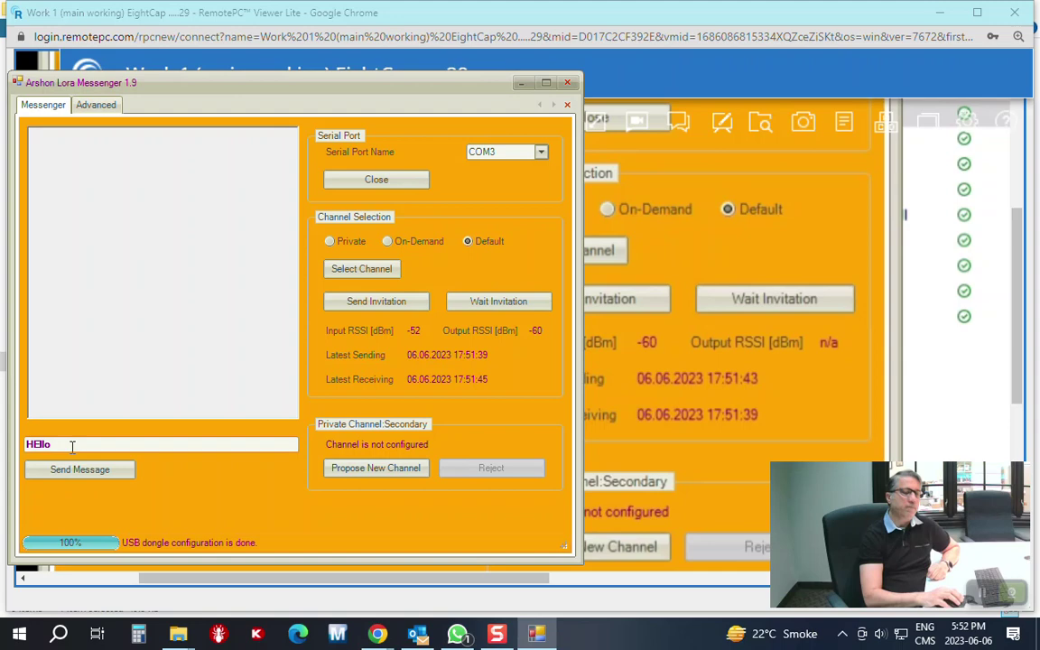
pyautogui.press('BackSpace')
pyautogui.press('BackSpace')
pyautogui.press('BackSpace')
pyautogui.write('el')
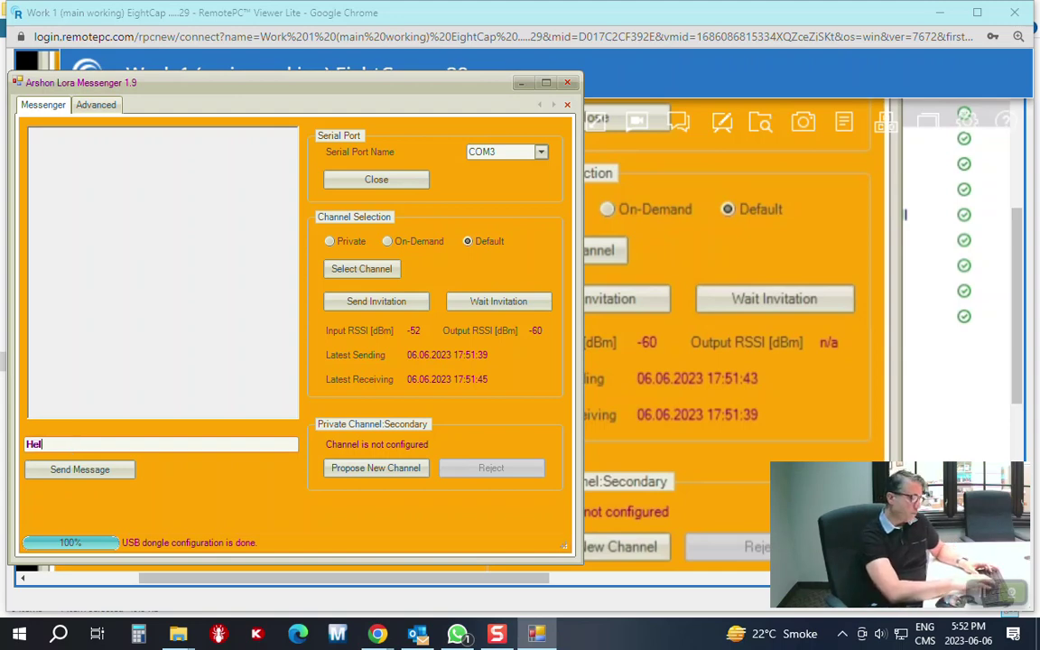
pyautogui.write('lo')
pyautogui.click(63, 468)
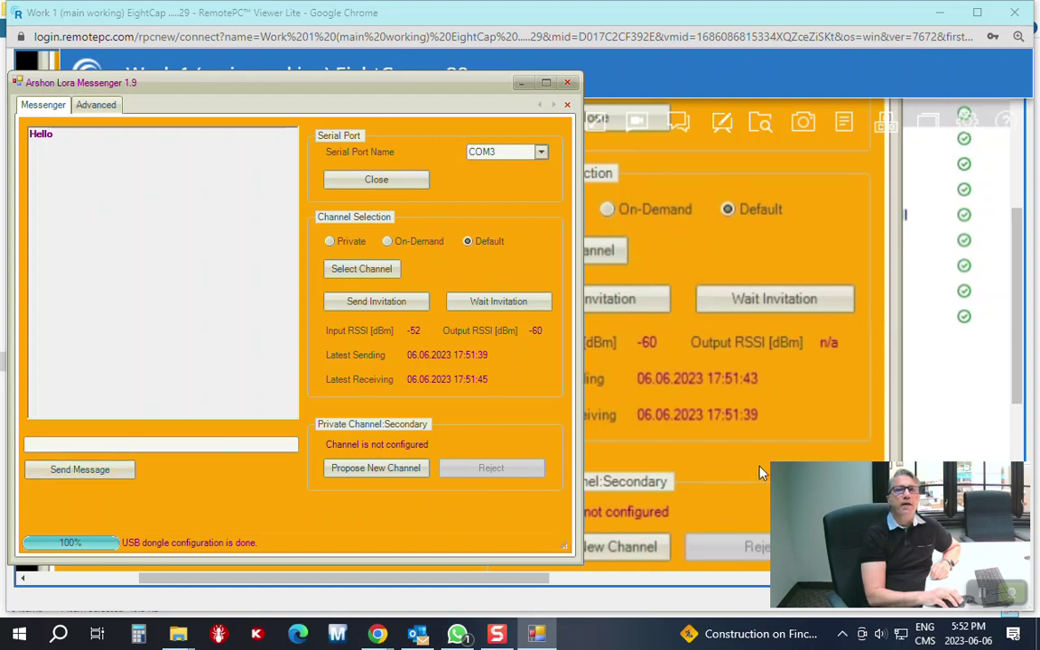
pyautogui.click(830, 408)
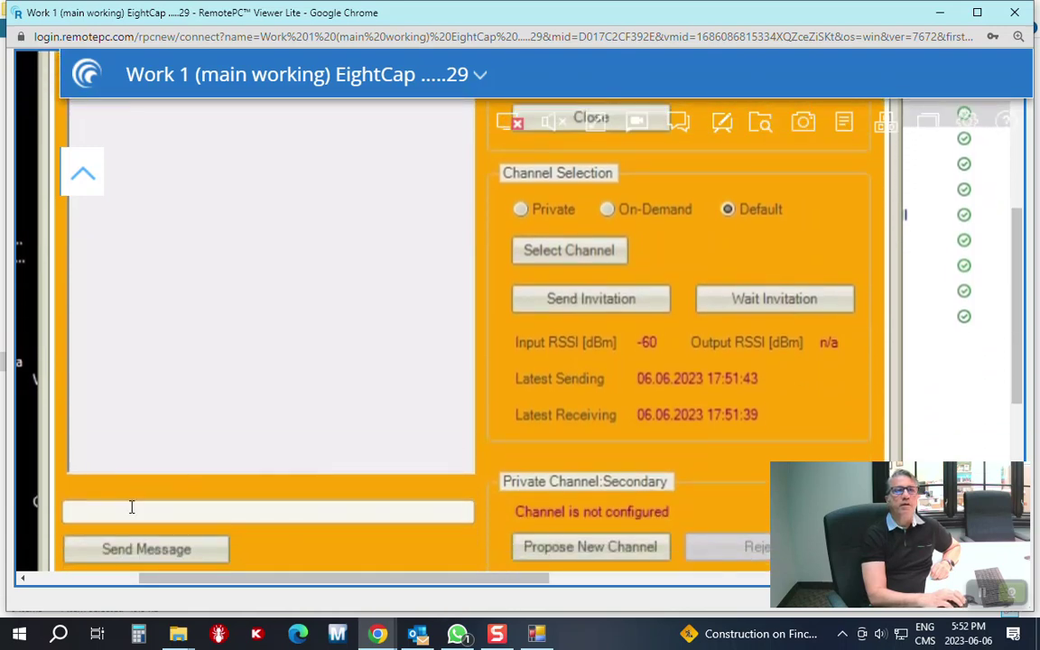
# Send 'Hello From Board room' from the remote messenger and see it arrive locally
pyautogui.click(131, 511)
pyautogui.write('He')
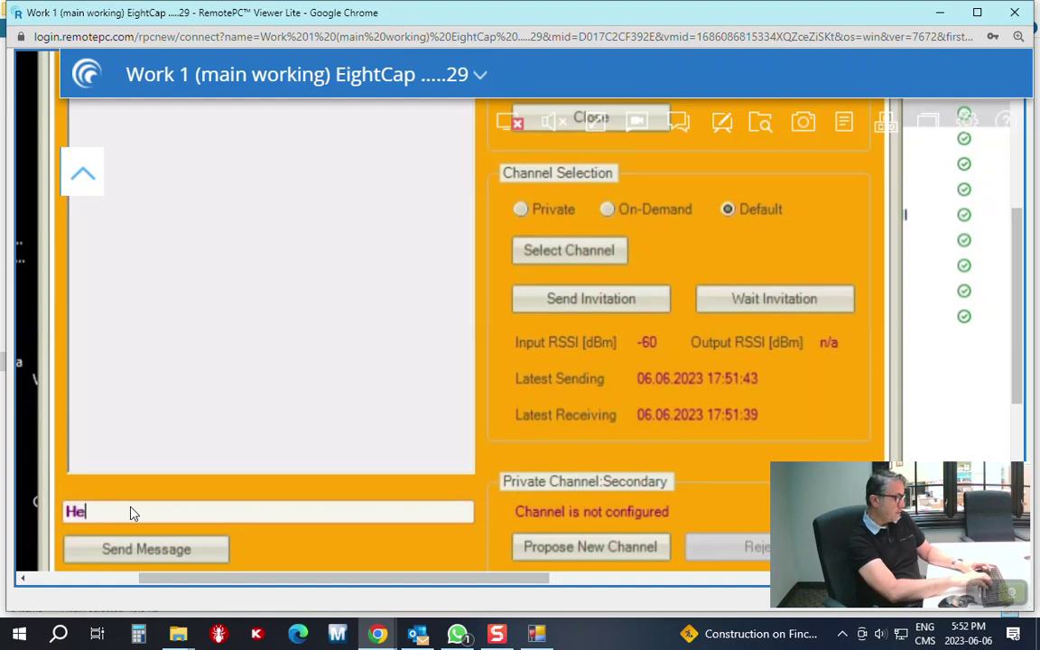
pyautogui.write('llo From ')
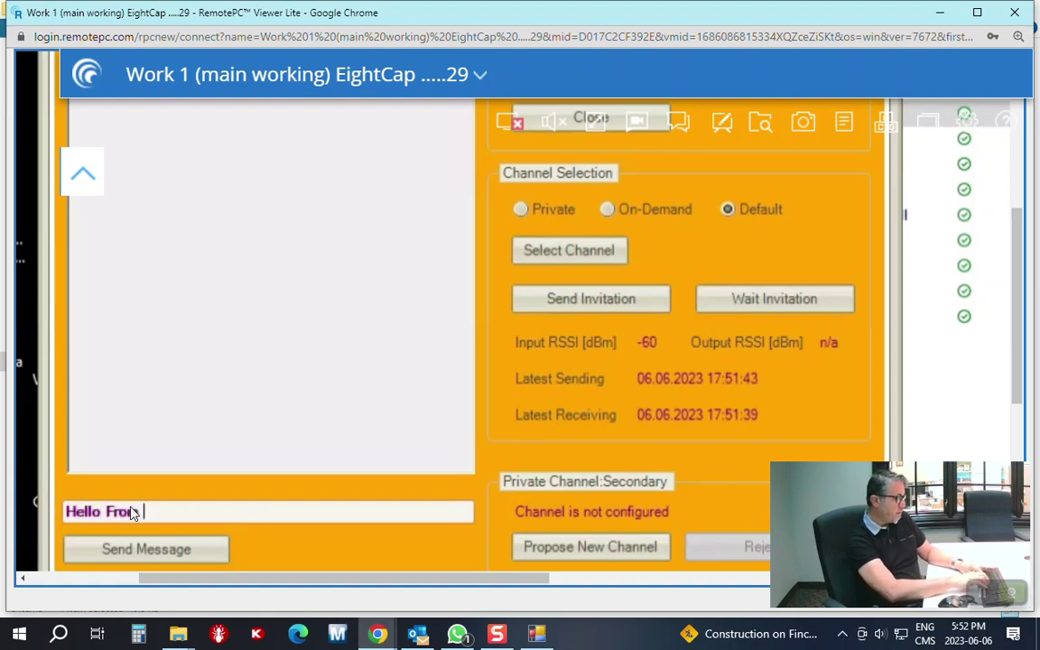
pyautogui.write('Board room')
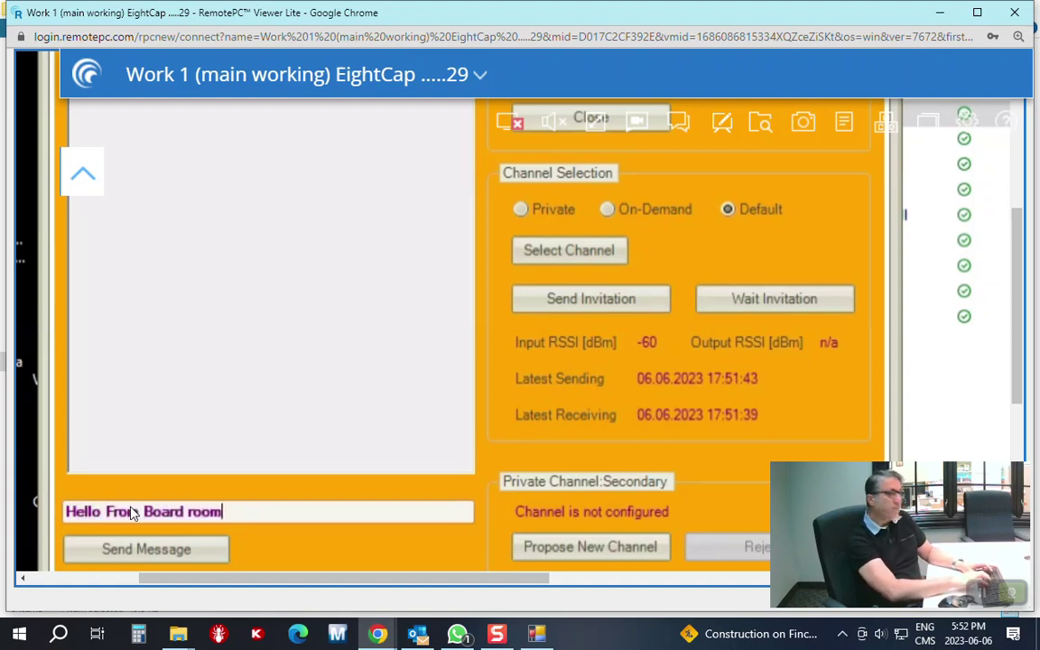
pyautogui.click(188, 551)
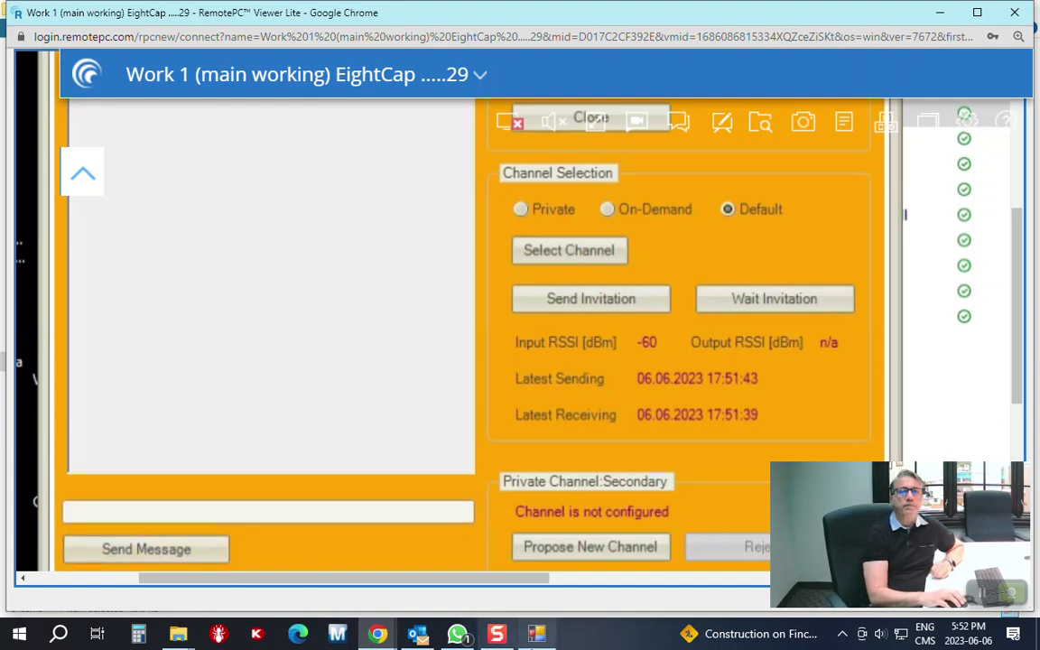
pyautogui.click(536, 636)
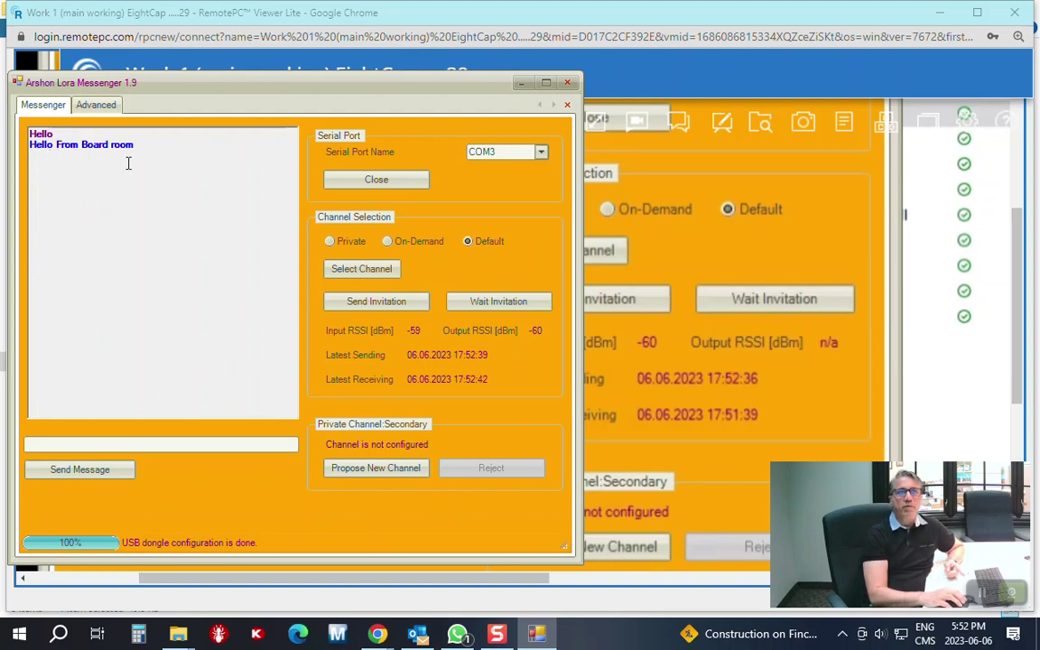
# Bring the remote COM4 messenger into view, showing latest receiving at 17:52:49
pyautogui.click(599, 300)
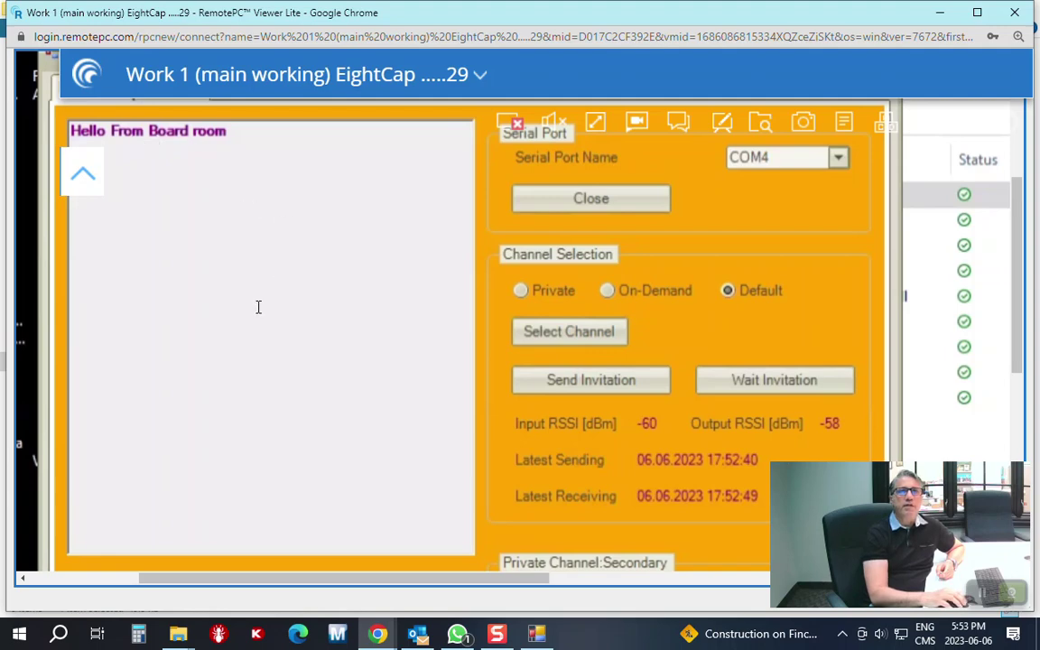
pyautogui.scroll(-3, 348, 464)
pyautogui.scroll(5, 371, 454)
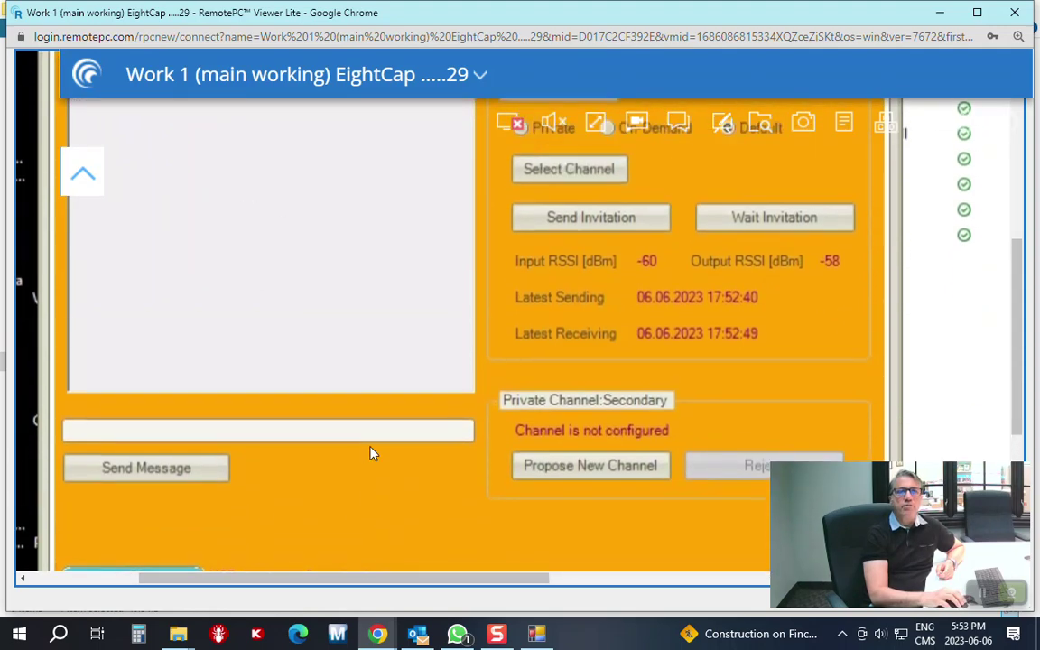
# Send 'Test 1' from the local COM3 messenger
pyautogui.click(537, 633)
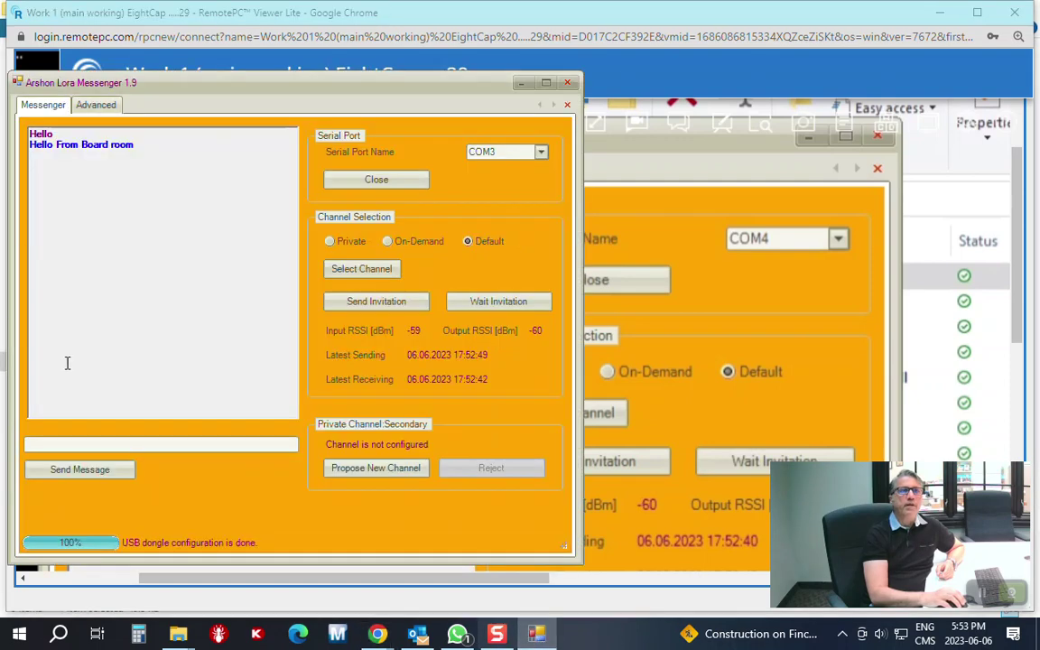
pyautogui.click(92, 443)
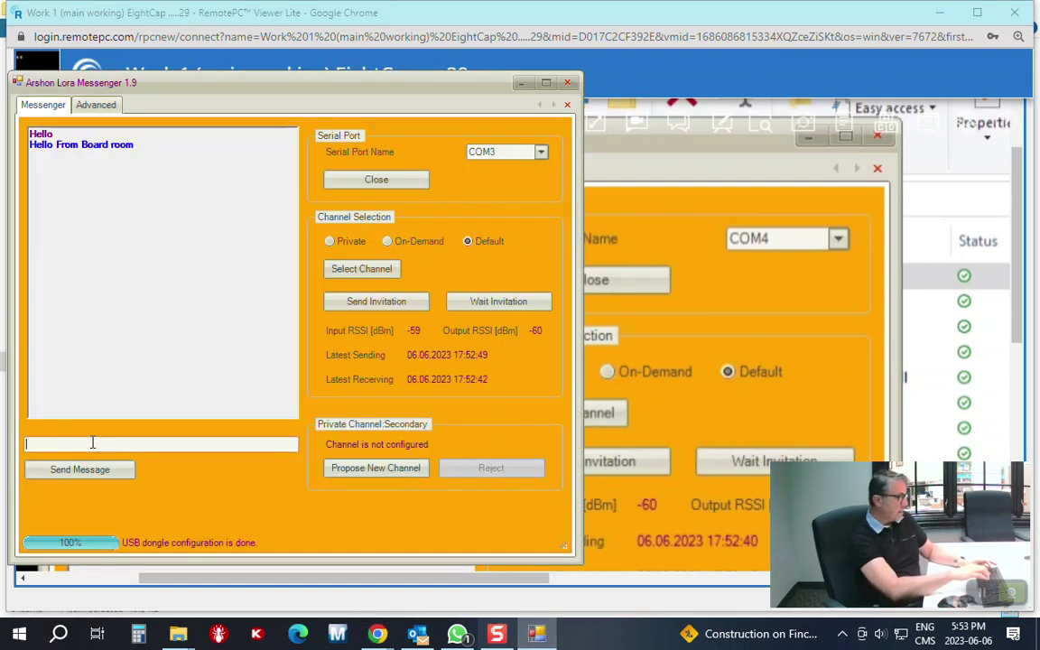
pyautogui.write('Test fr')
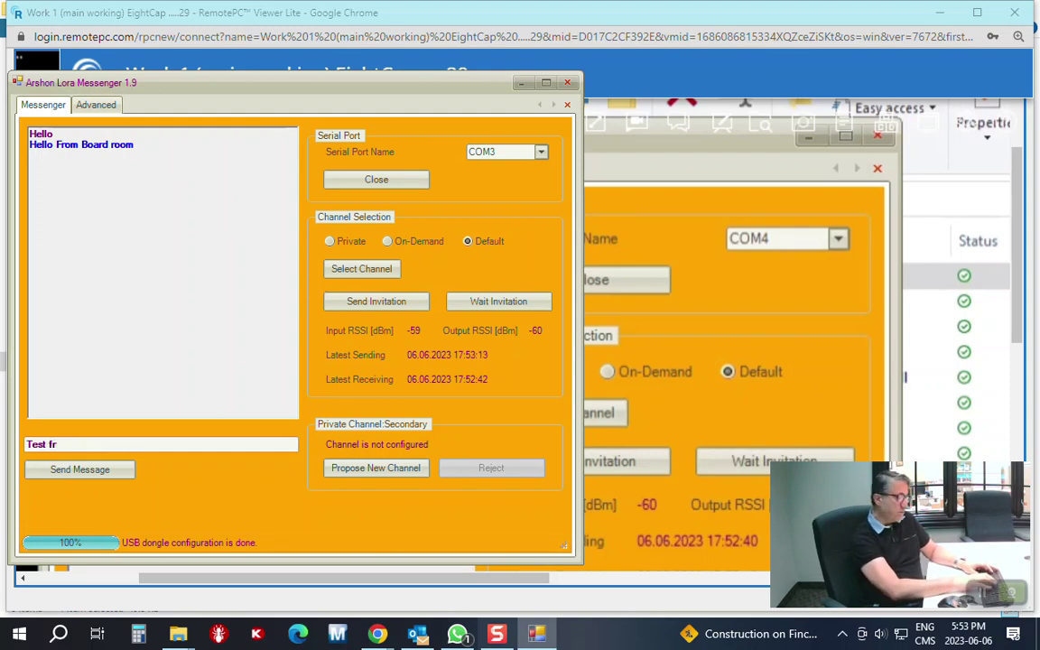
pyautogui.press('BackSpace')
pyautogui.press('BackSpace')
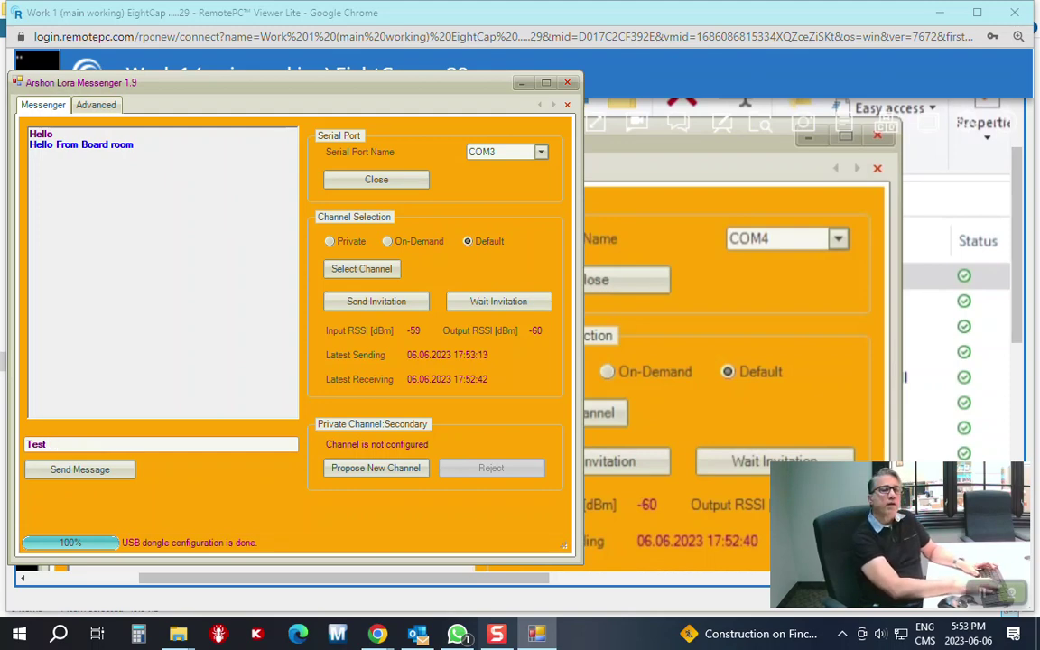
pyautogui.write(' 1')
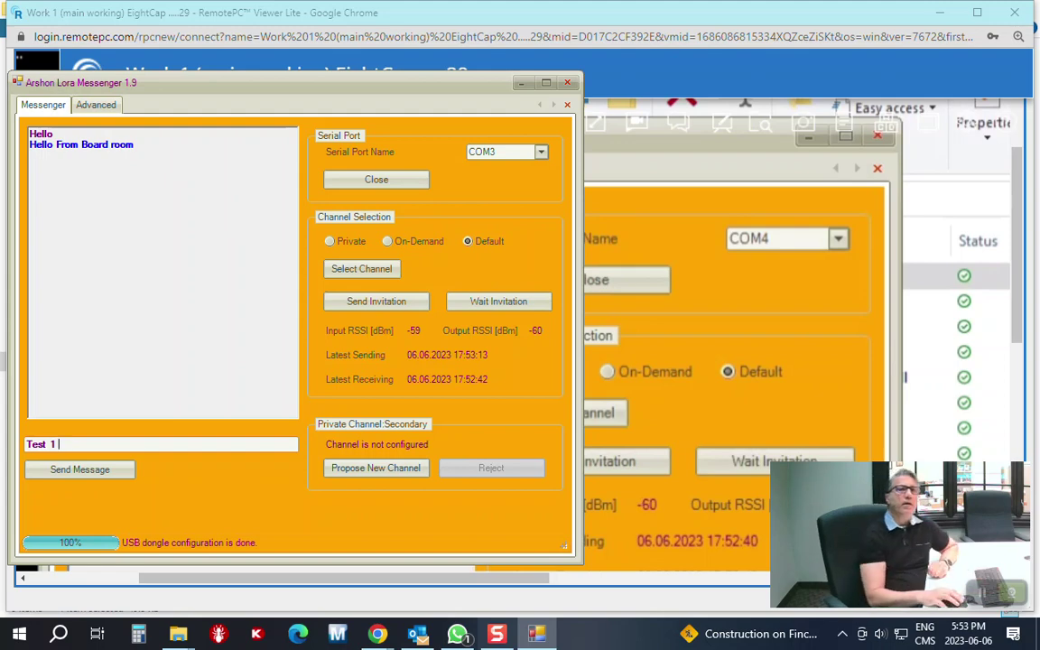
pyautogui.click(91, 473)
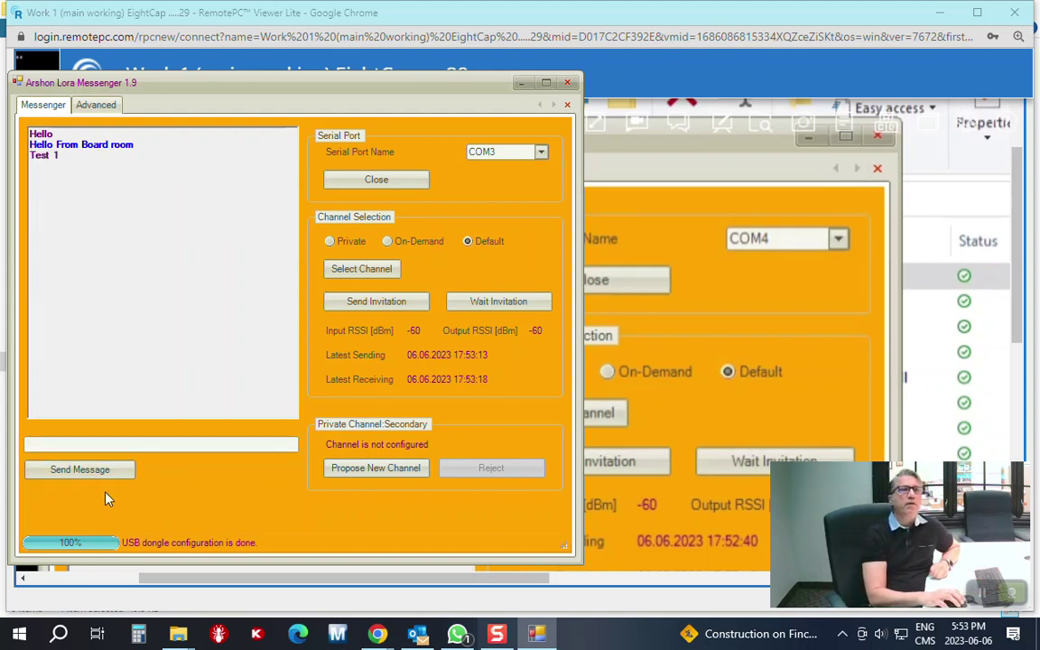
# Reply 'Test 2' from the remote messenger and view it in the local chat
pyautogui.click(707, 335)
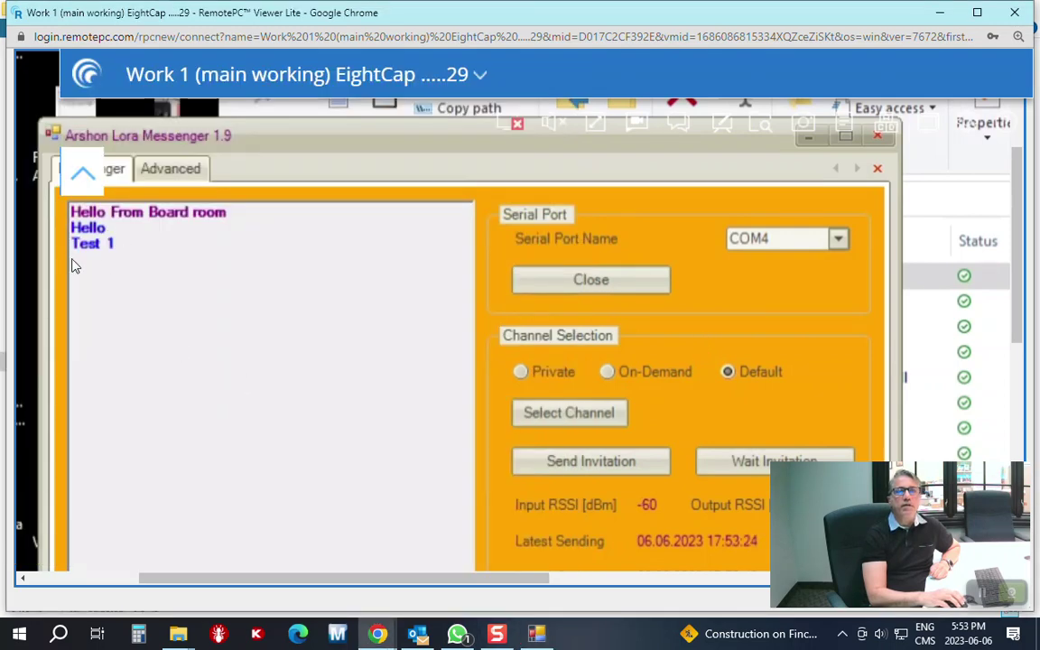
pyautogui.scroll(-4, 135, 258)
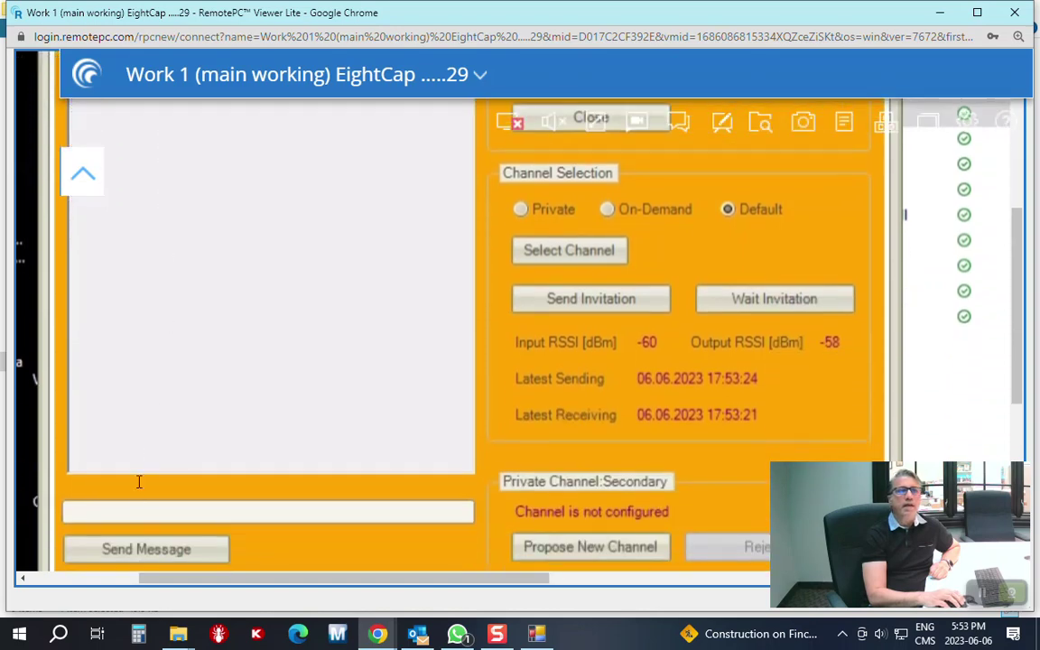
pyautogui.click(131, 510)
pyautogui.write('T')
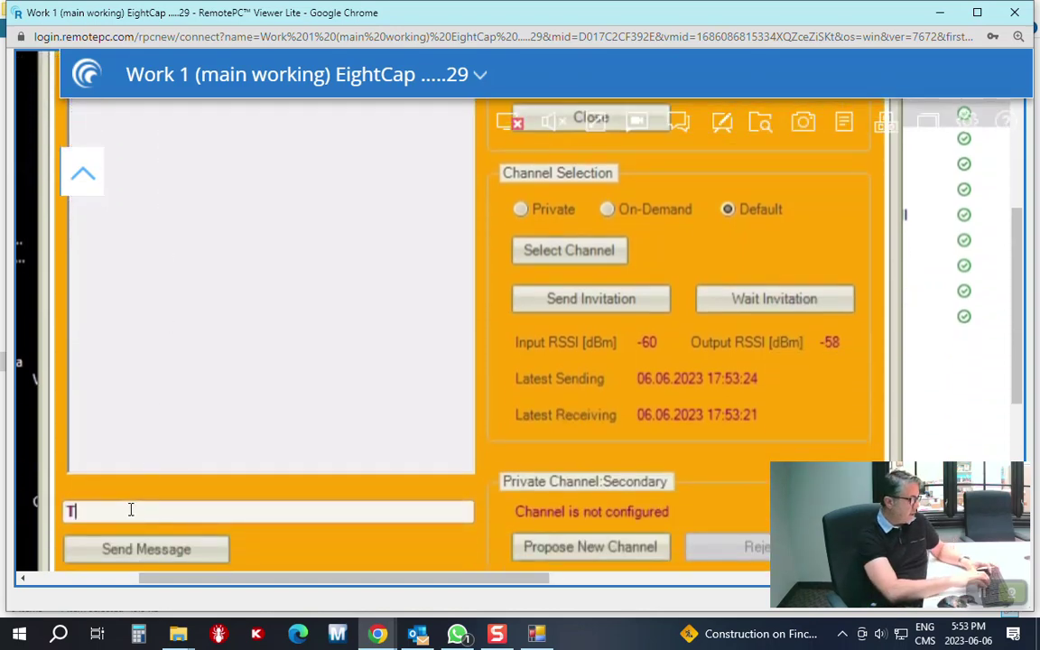
pyautogui.write('est 2')
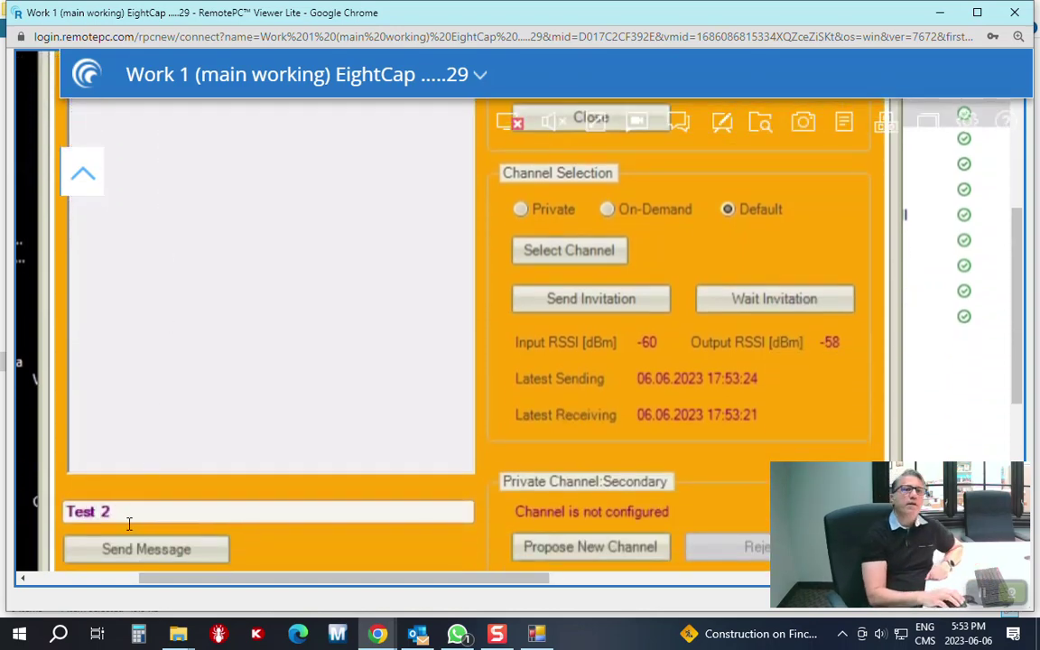
pyautogui.click(149, 562)
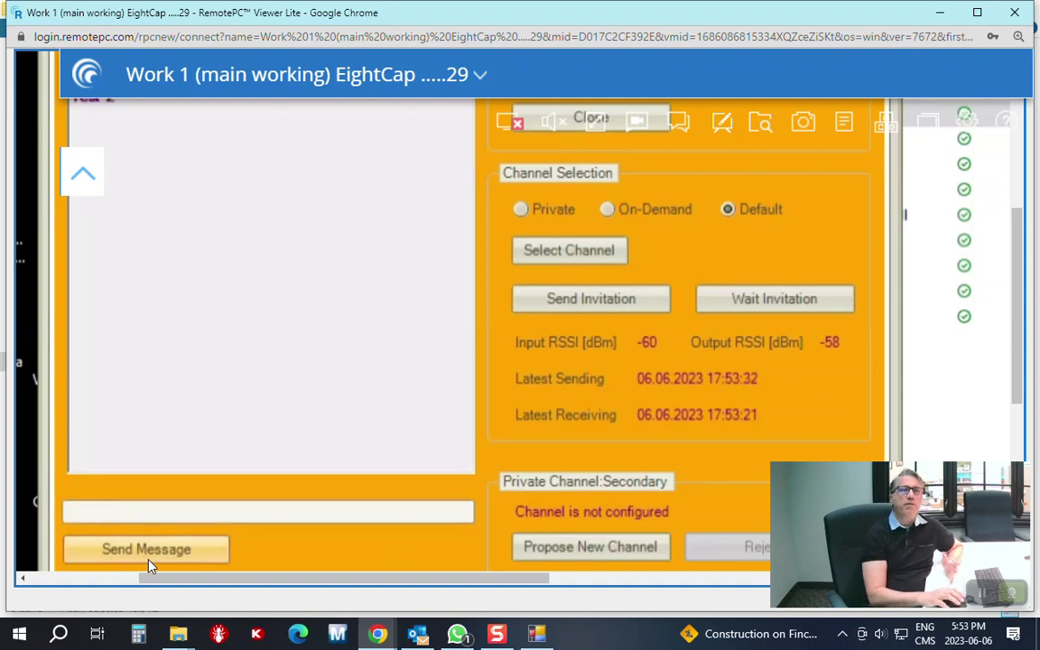
pyautogui.click(523, 637)
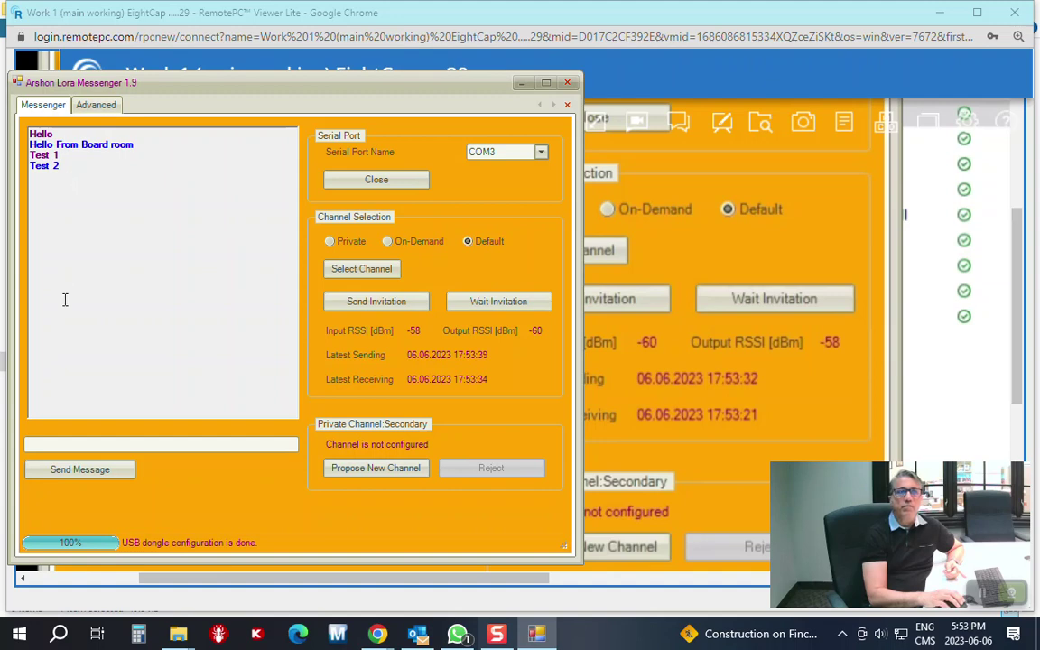
# Send 'Test 3' locally and confirm it appears in the remote chat
pyautogui.click(53, 444)
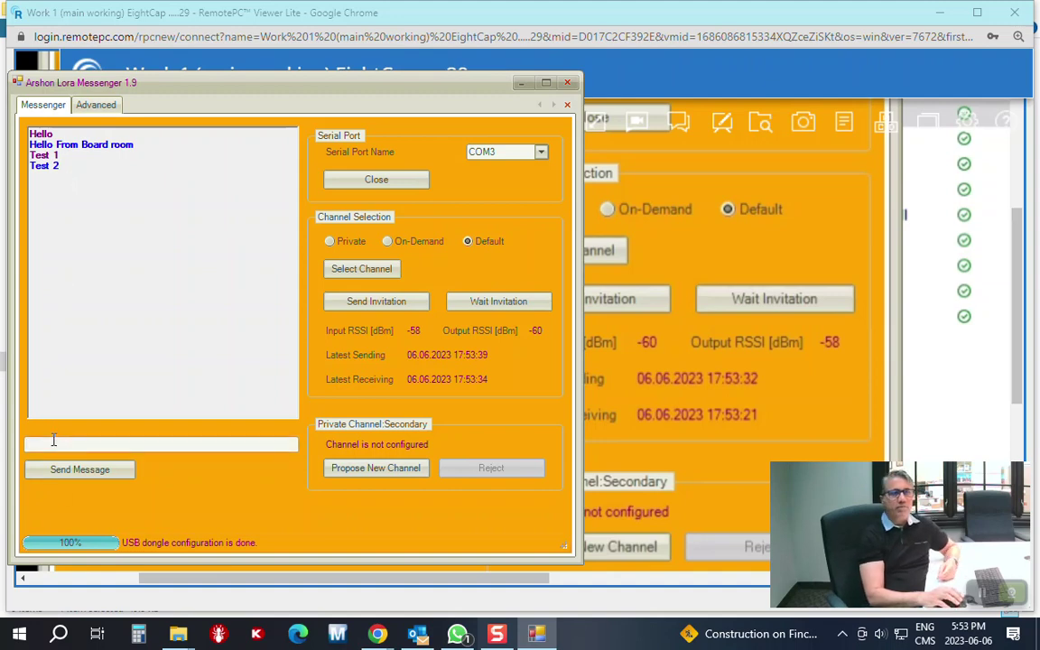
pyautogui.write('Test 3')
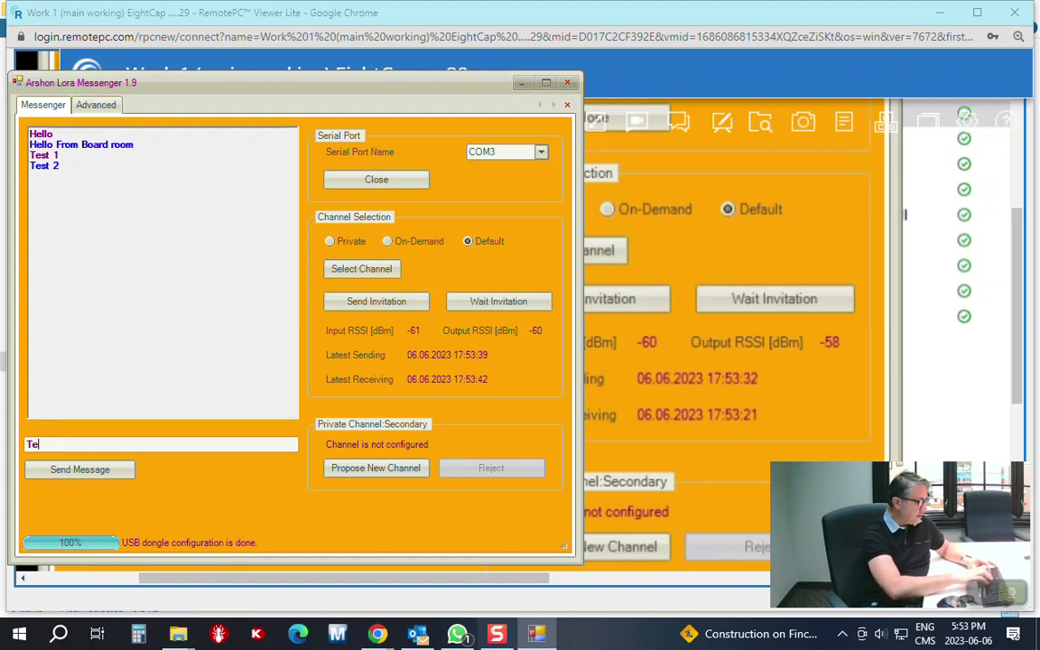
pyautogui.click(104, 469)
pyautogui.click(692, 446)
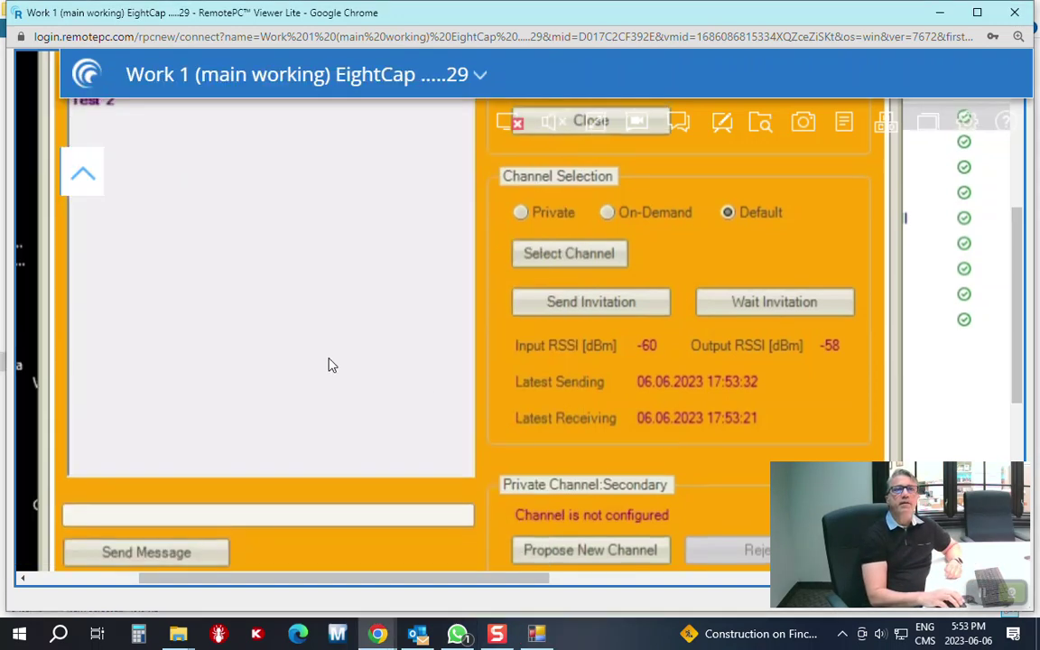
pyautogui.scroll(2, 330, 364)
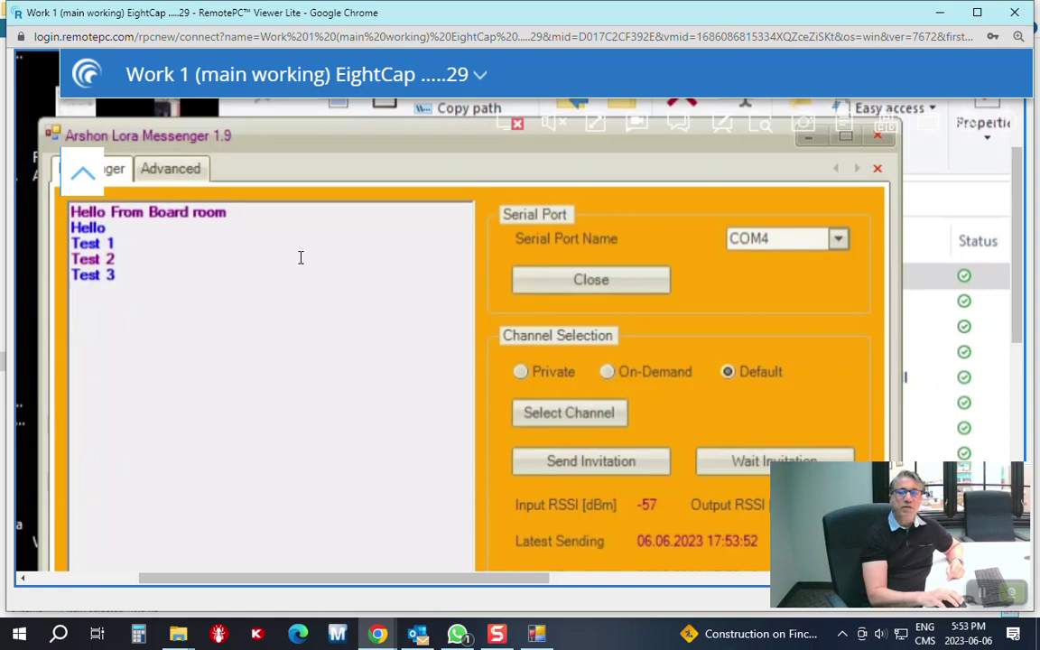
pyautogui.scroll(-1, 271, 442)
# Send 'A longer text message' from the remote messenger and return to the local one
pyautogui.scroll(-1, 205, 506)
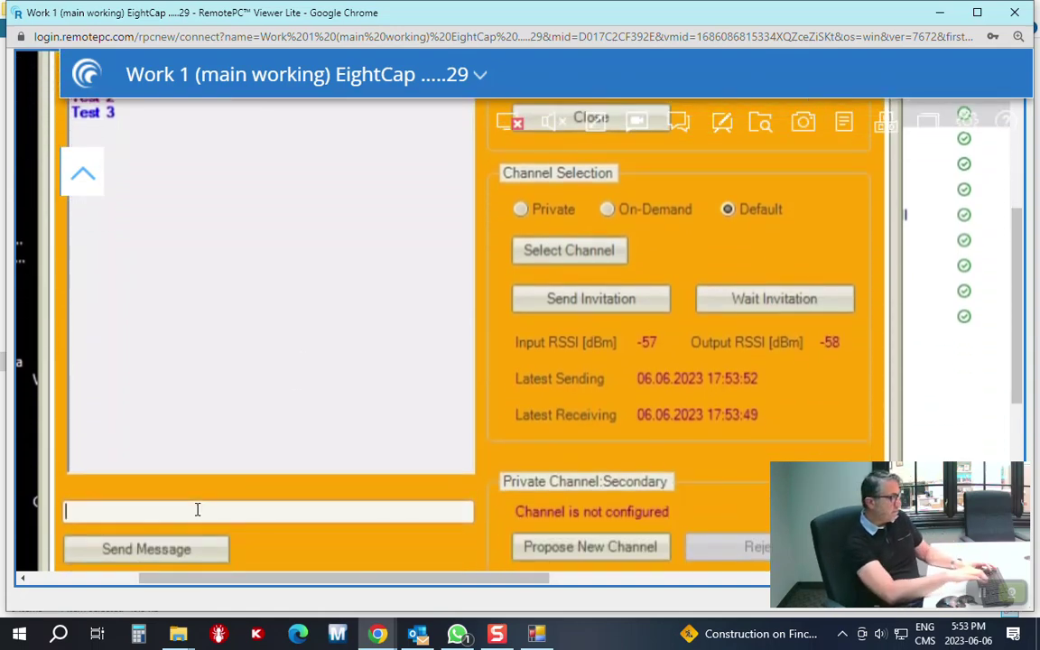
pyautogui.write('A lo')
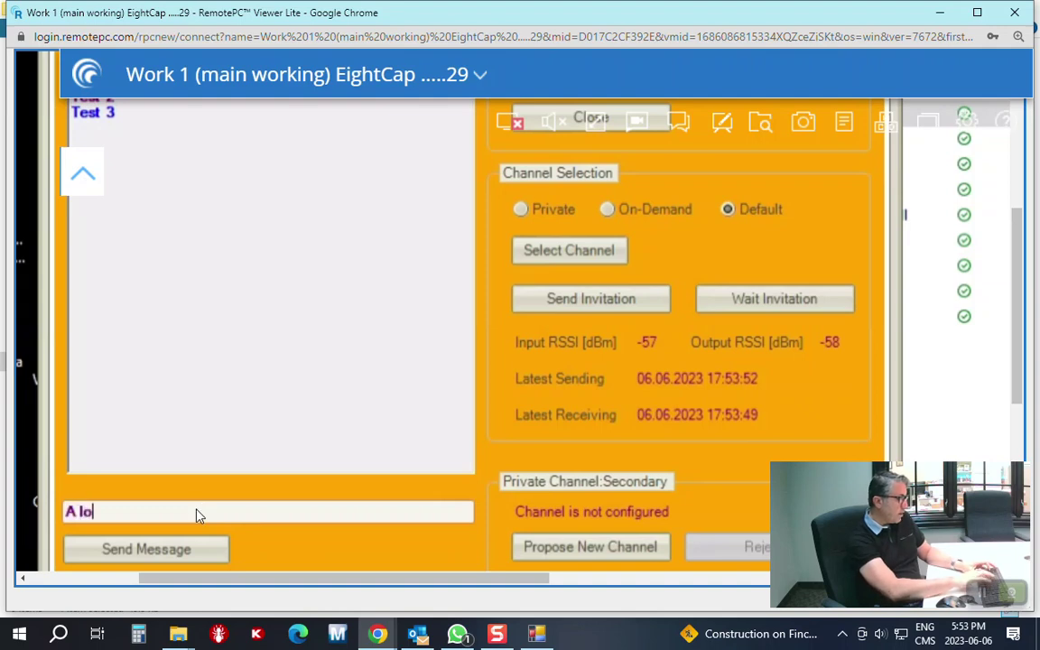
pyautogui.write('nnger te')
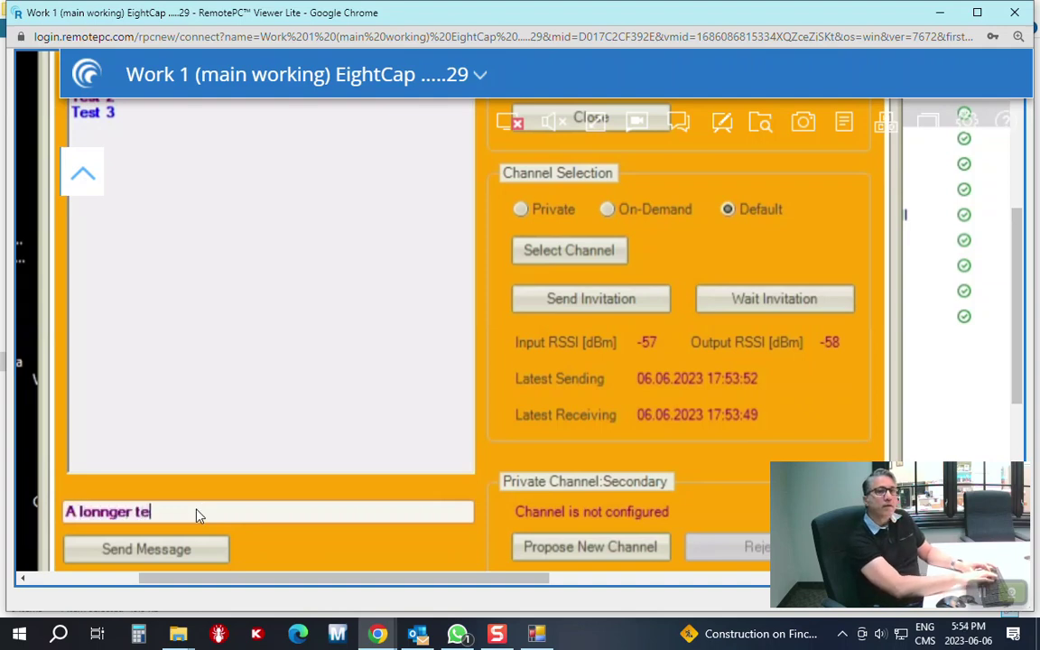
pyautogui.press('BackSpace')
pyautogui.press('BackSpace')
pyautogui.press('BackSpace')
pyautogui.press('BackSpace')
pyautogui.press('BackSpace')
pyautogui.press('BackSpace')
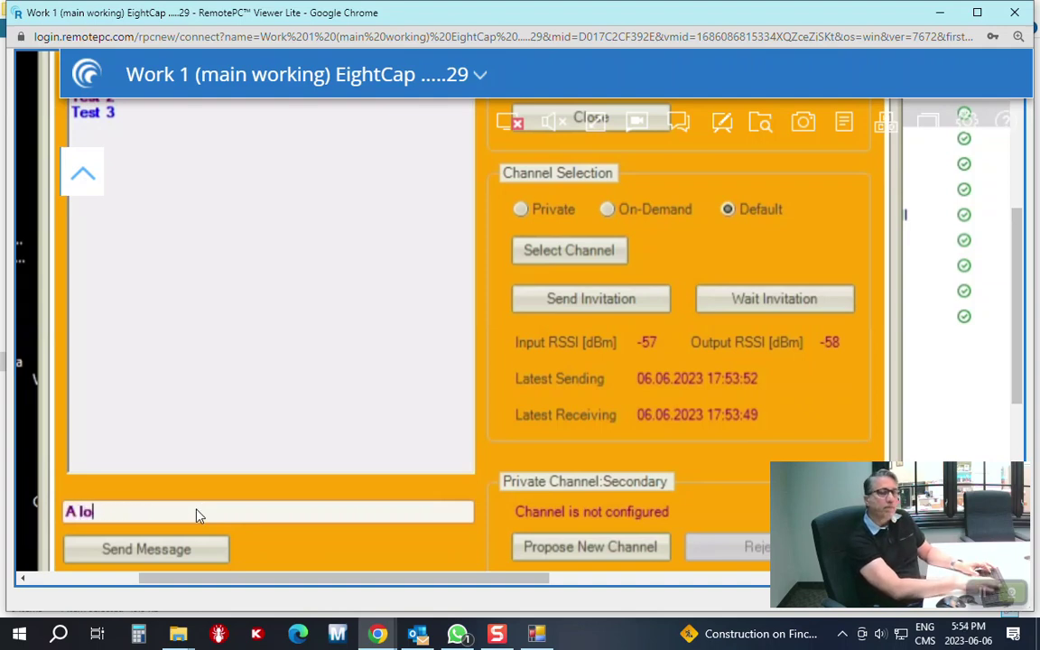
pyautogui.write('nger tex')
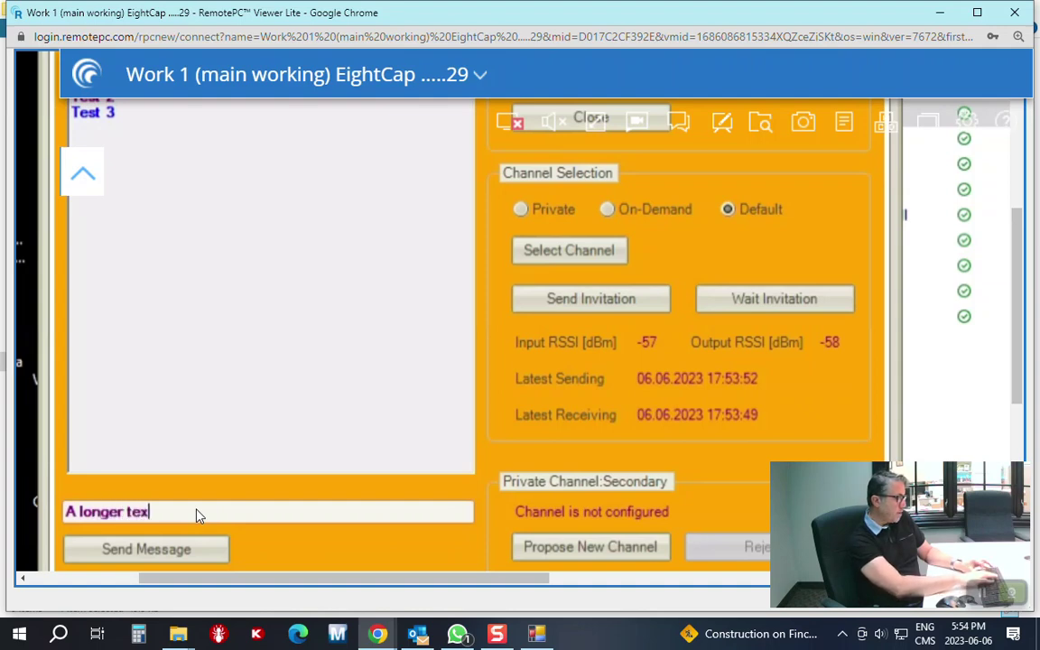
pyautogui.write('t message')
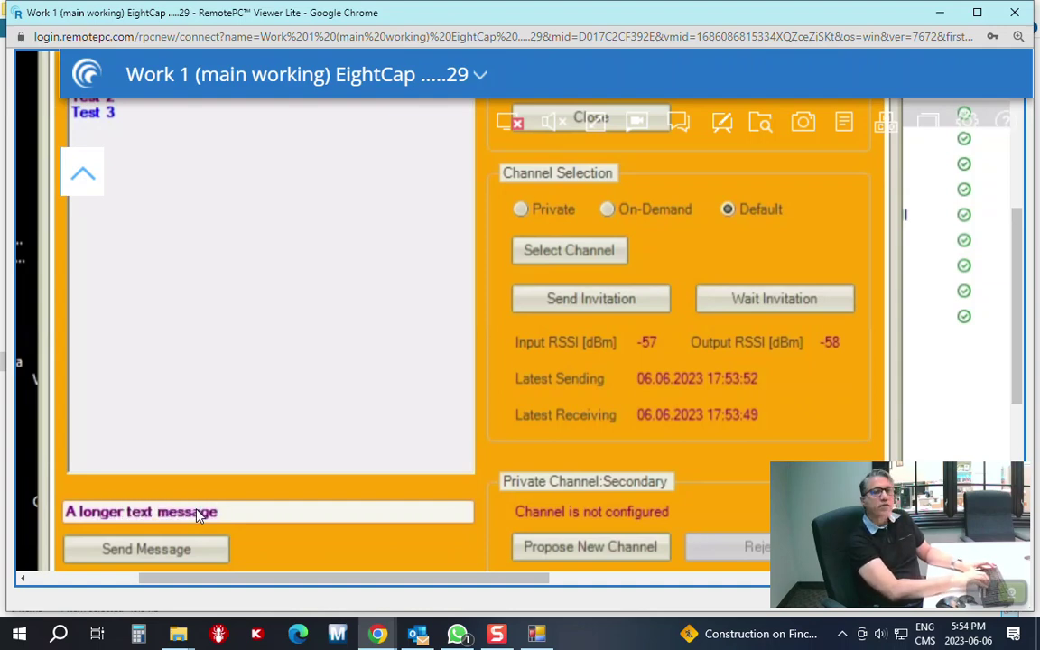
pyautogui.click(180, 552)
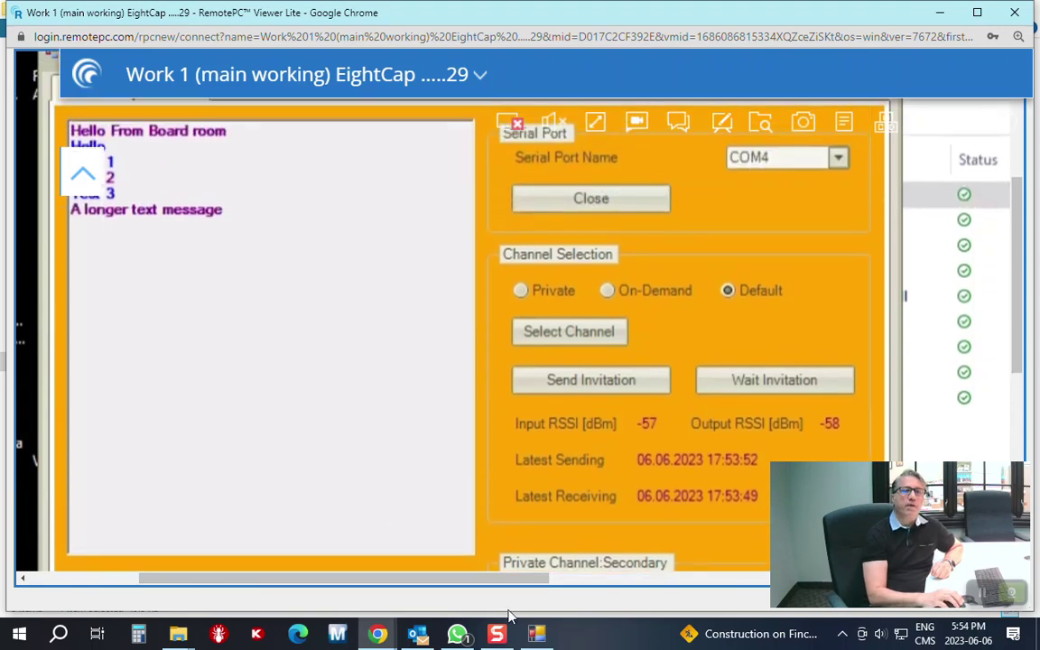
pyautogui.hotkey('alt', 'Tab')
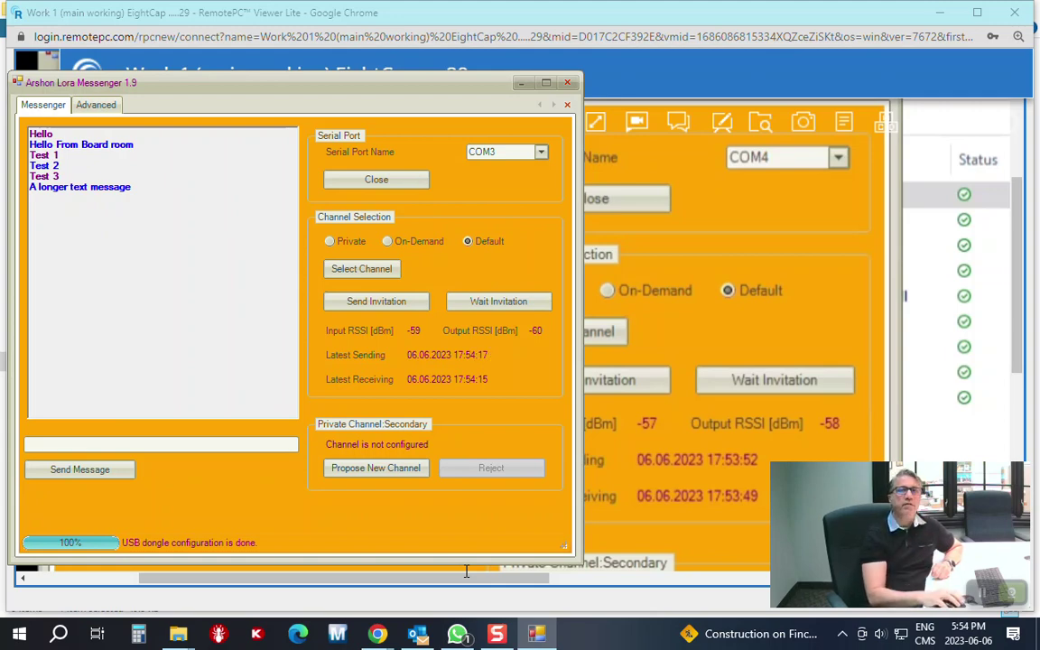
# Send 'A very long meesssssaaaggeeee' locally and check the remote COM4 messenger received it
pyautogui.click(140, 441)
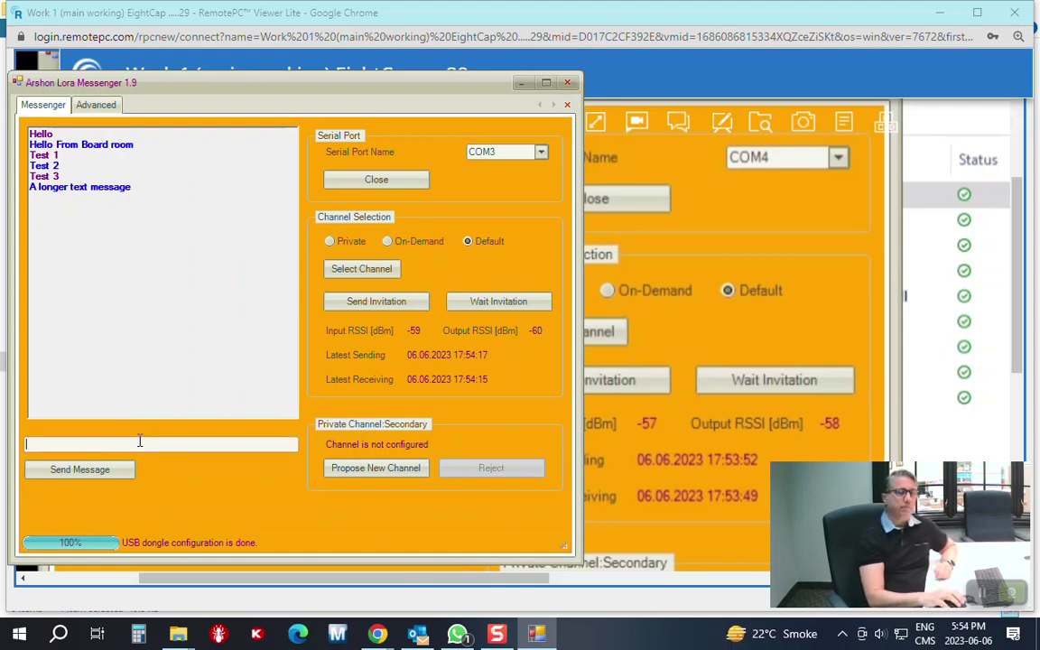
pyautogui.write('A ')
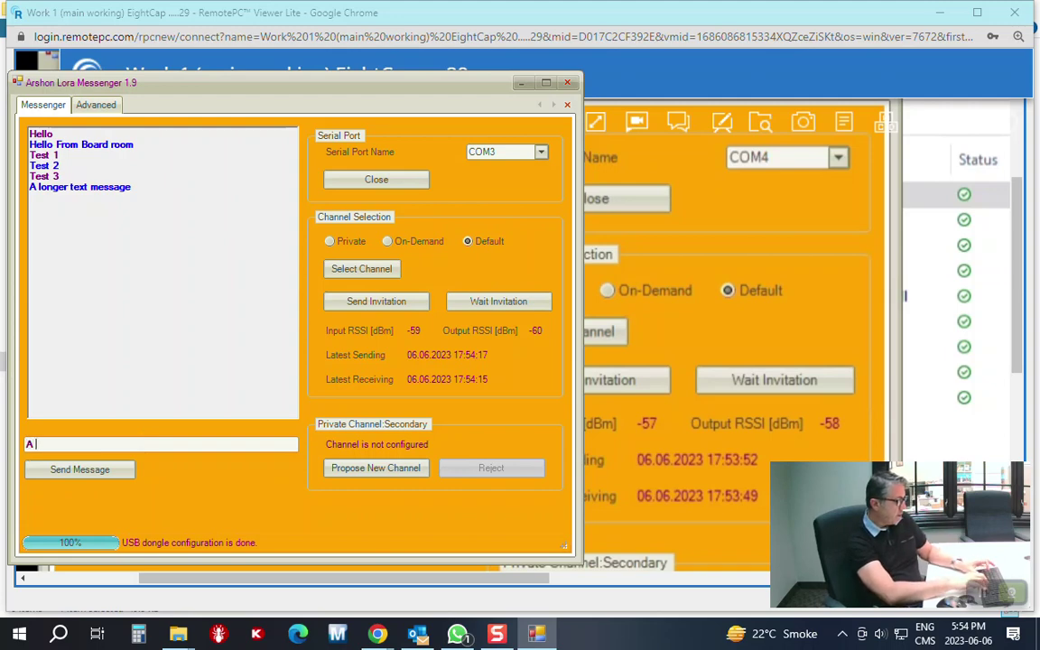
pyautogui.write('very long ')
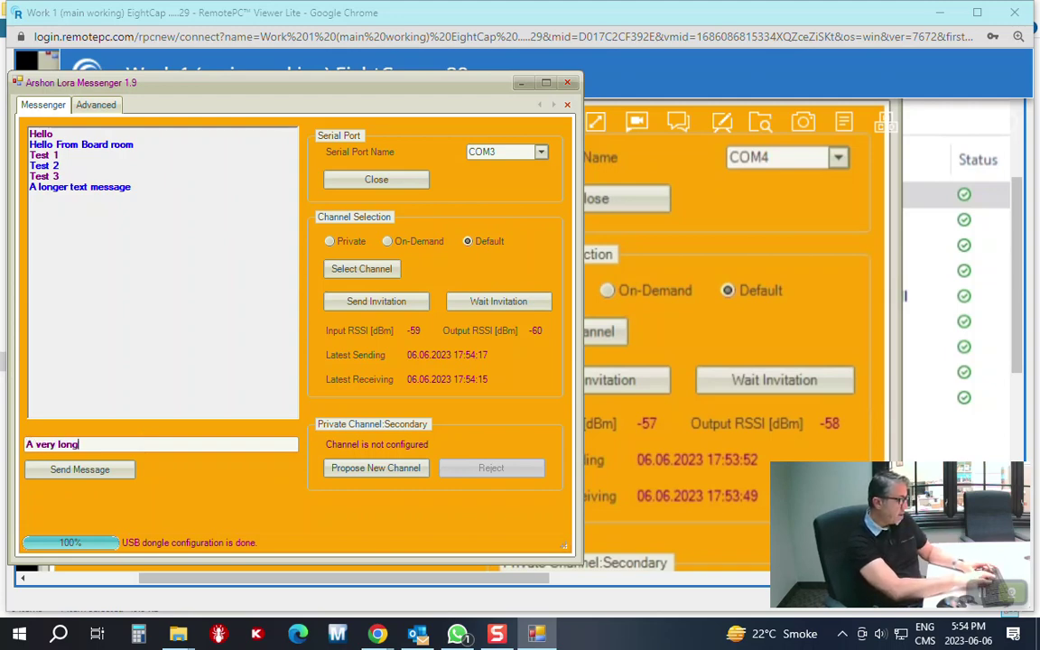
pyautogui.write('meess')
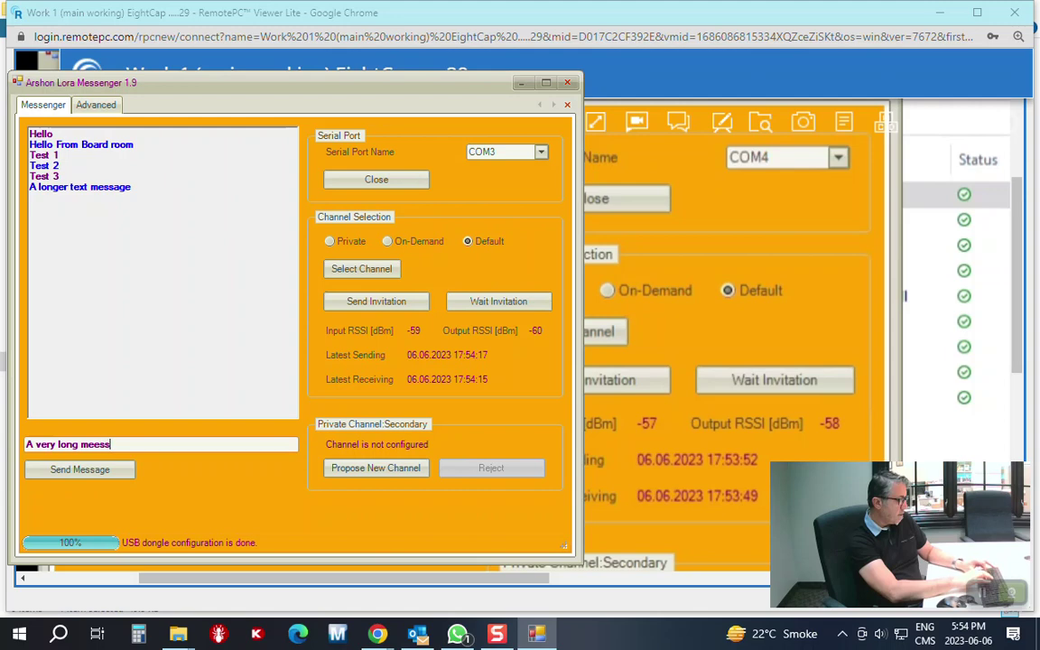
pyautogui.write('sssaaaggeeee')
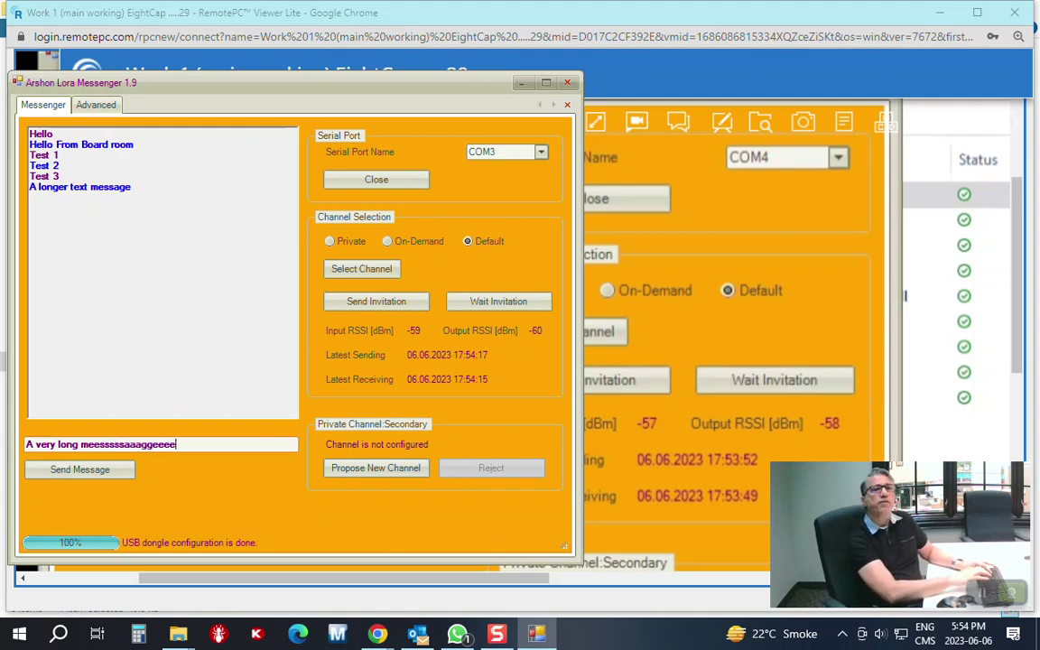
pyautogui.click(85, 469)
pyautogui.click(782, 419)
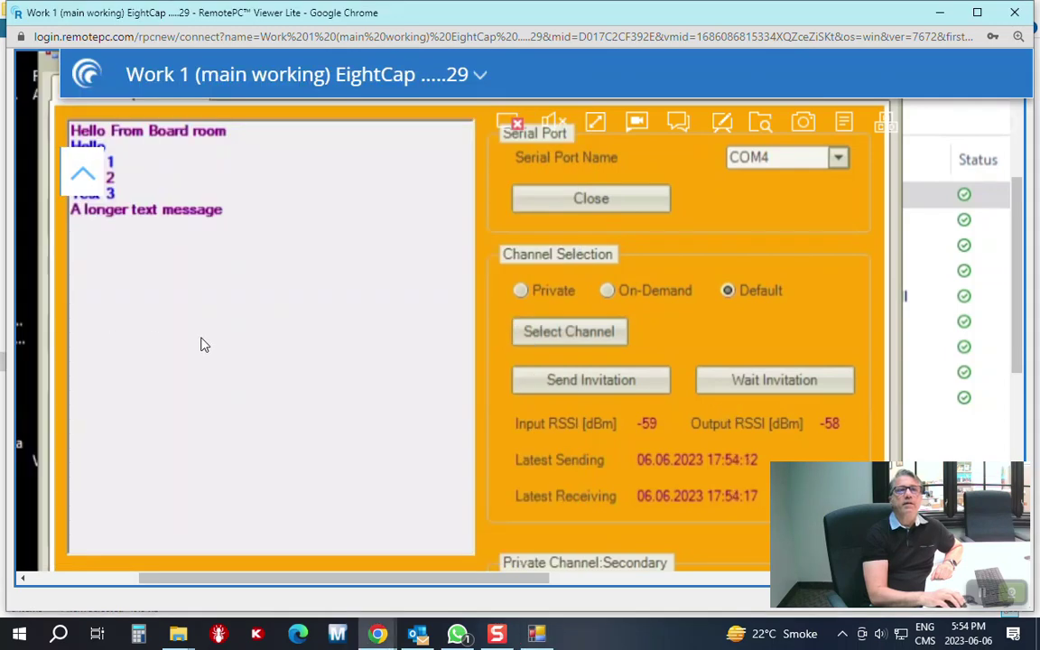